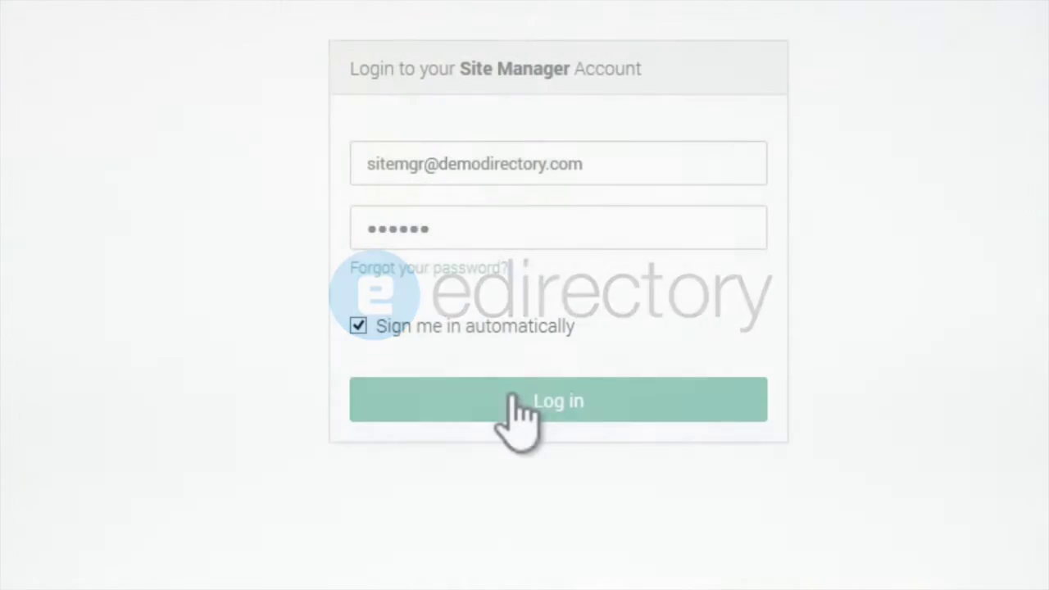
Log in to the Site Manager account and open the Listings section of the content manager
click(512, 402)
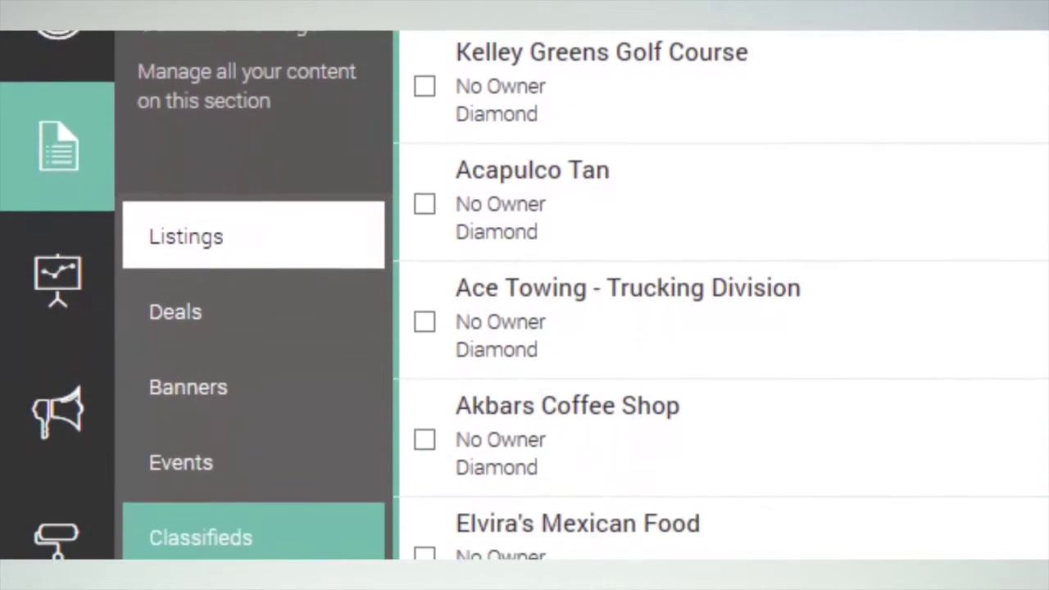
click(152, 227)
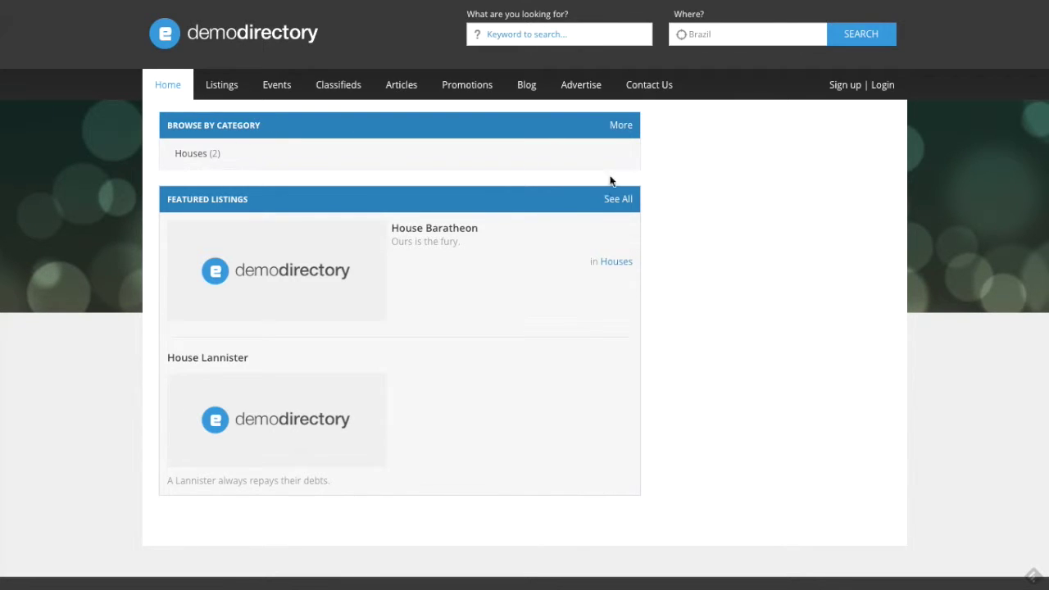
Look over the public home page with its featured listings and the setup options on the admin dashboard
scroll(745, 236, down, 1)
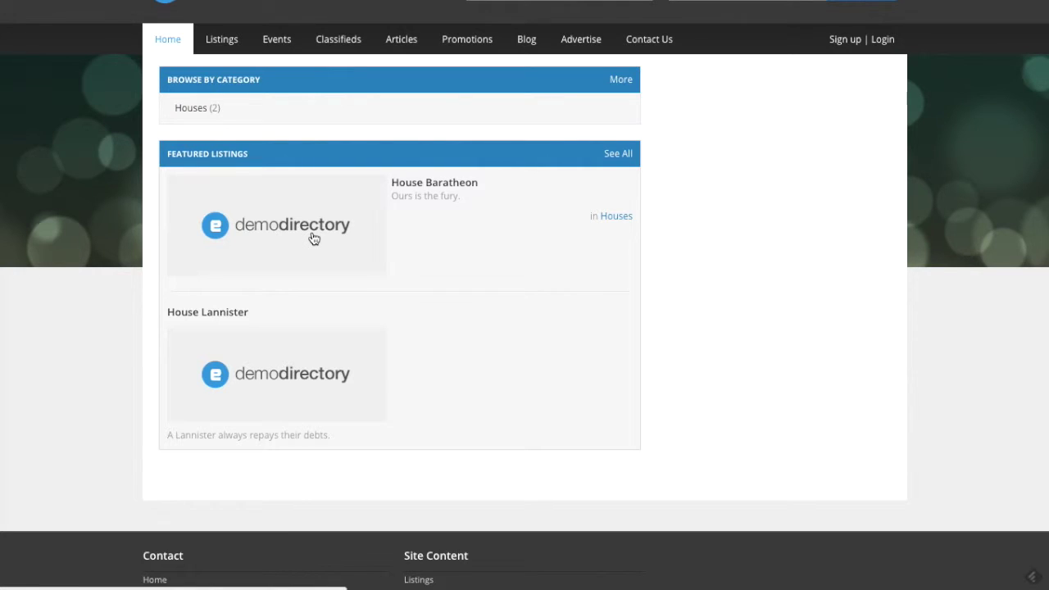
scroll(675, 286, down, 2)
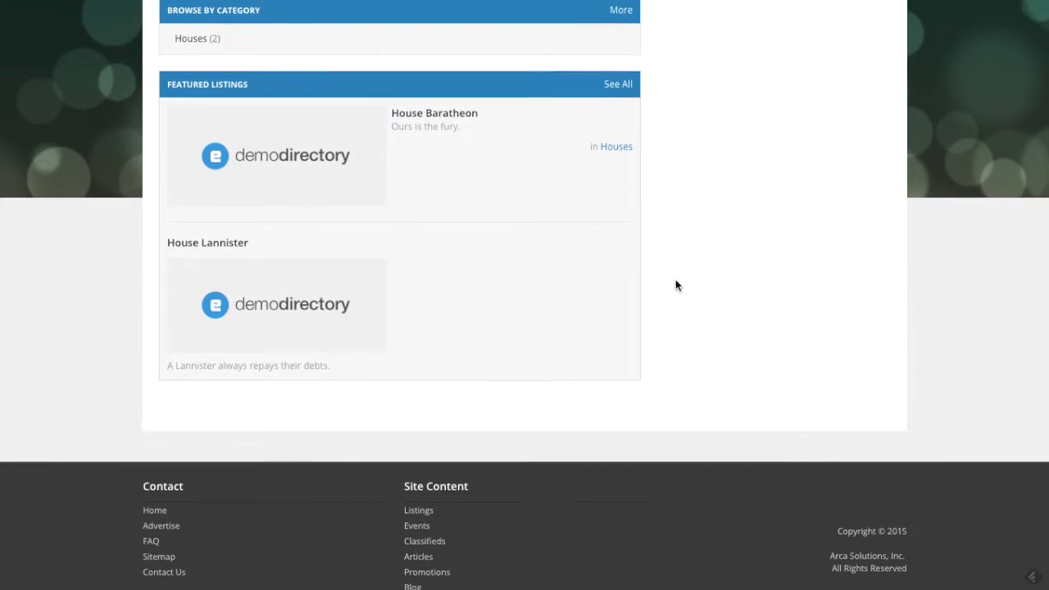
scroll(675, 285, up, 3)
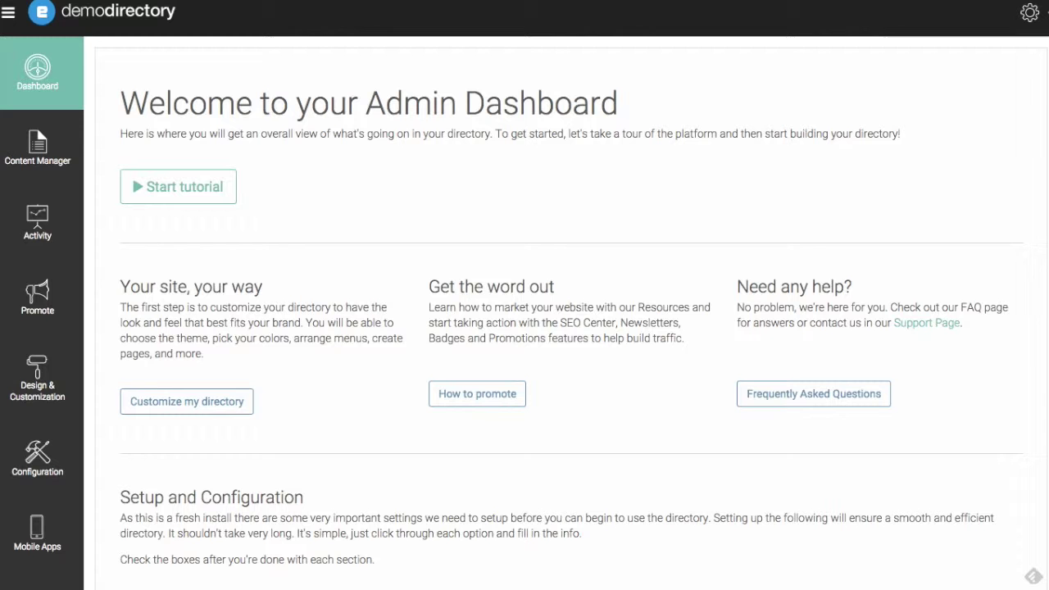
scroll(380, 237, down, 1)
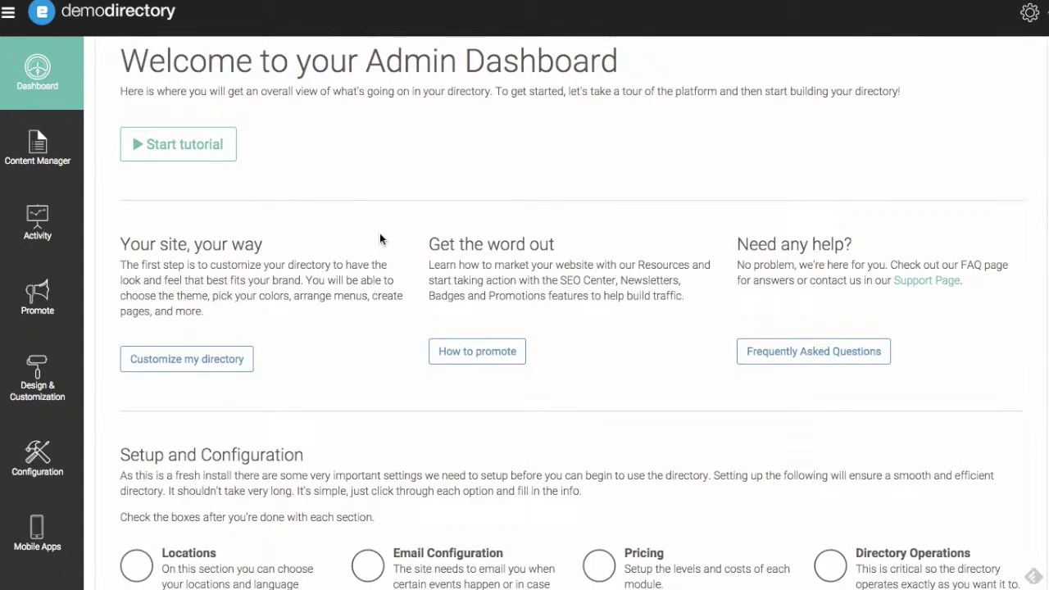
scroll(380, 238, up, 1)
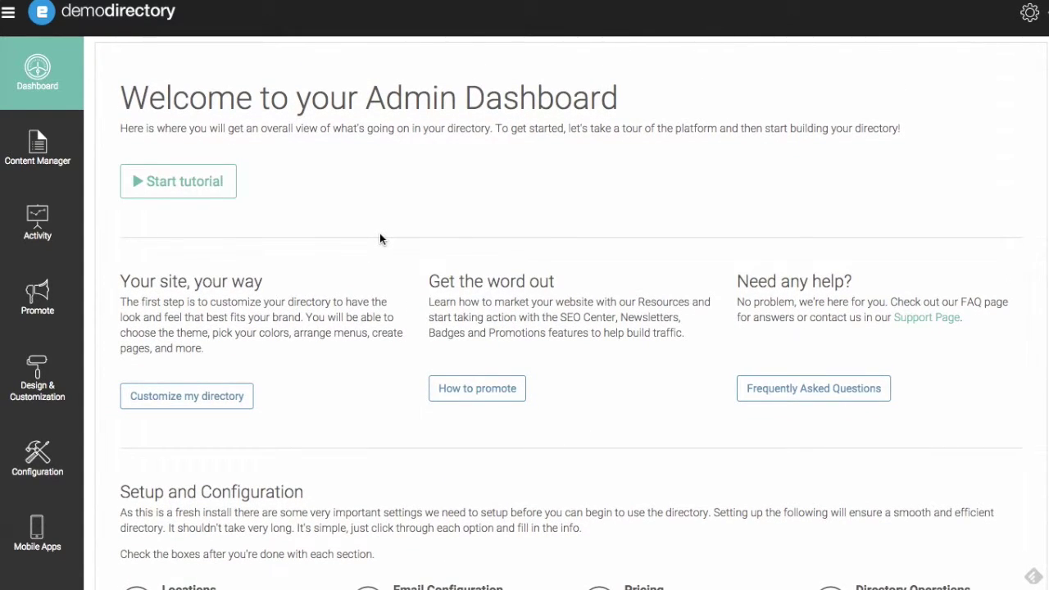
Upload 2000px-Game_of_Thrones_2011_logo.svg.png as the main logo in the Basic Information configuration and save the changes
click(37, 463)
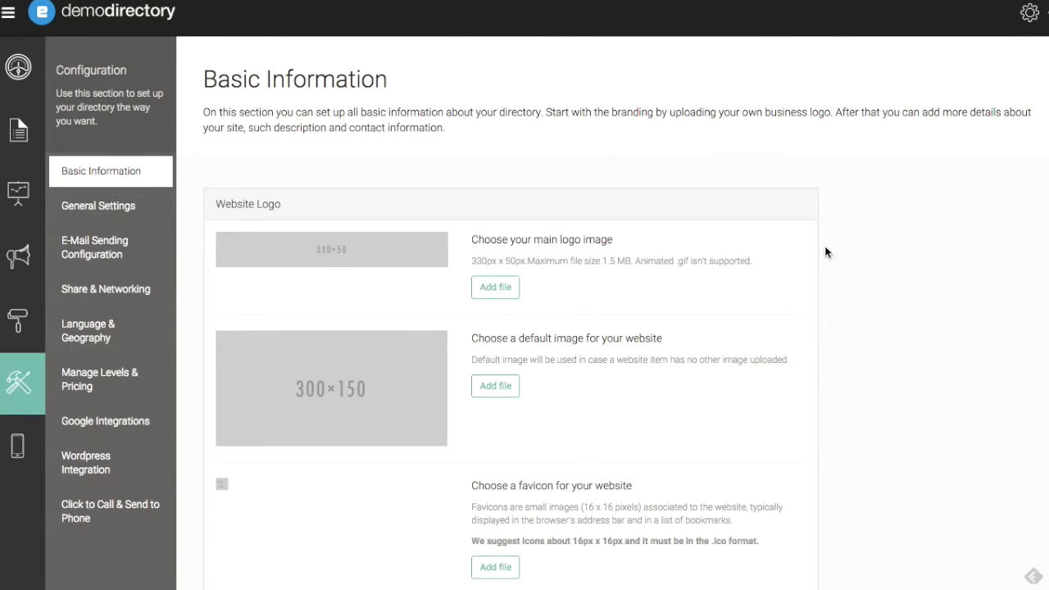
scroll(867, 252, down, 1)
scroll(867, 251, down, 1)
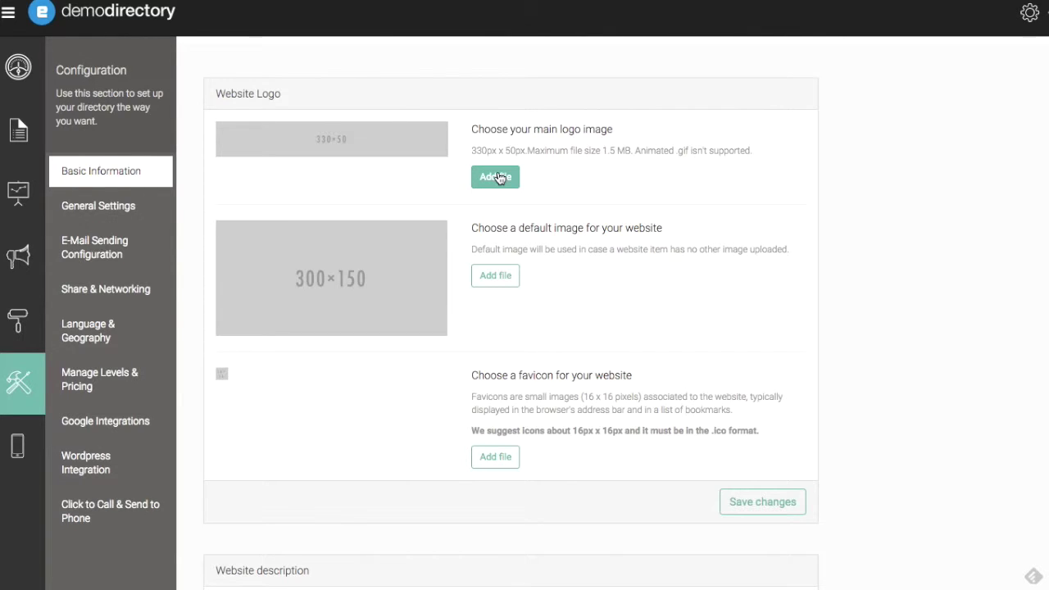
click(498, 177)
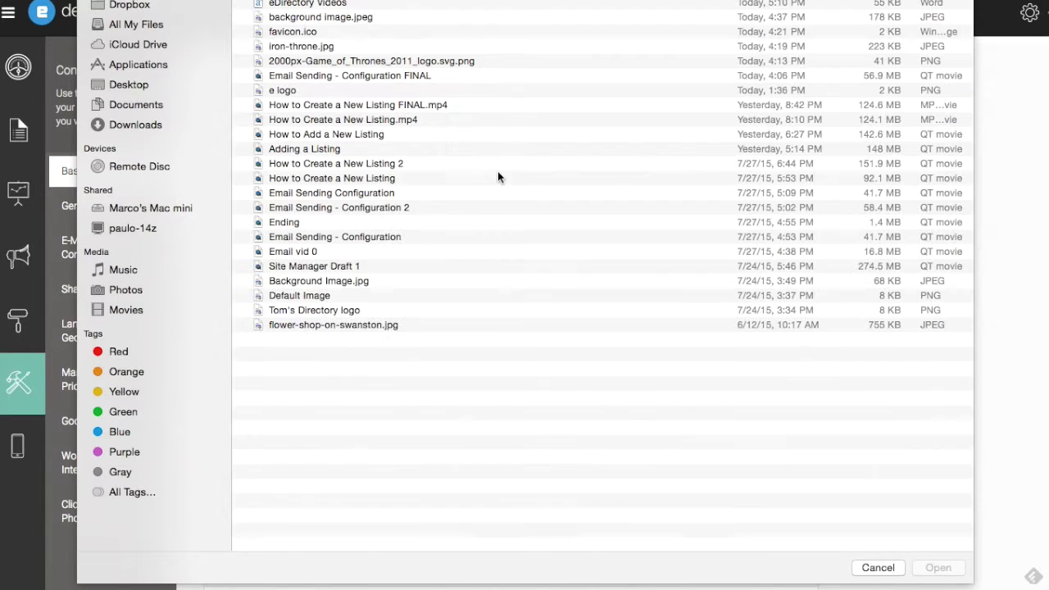
double_click(310, 47)
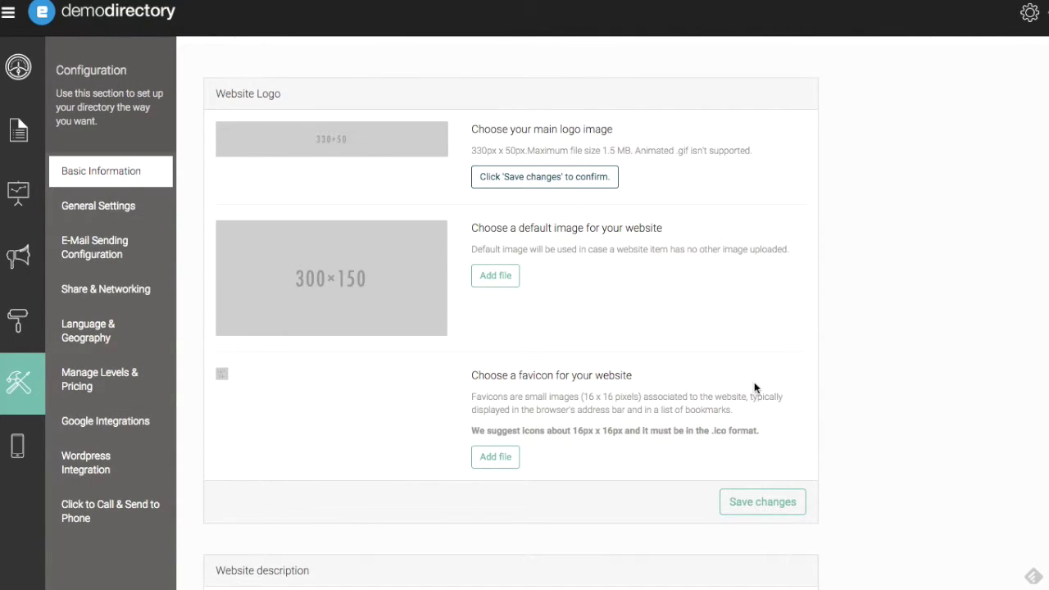
click(762, 504)
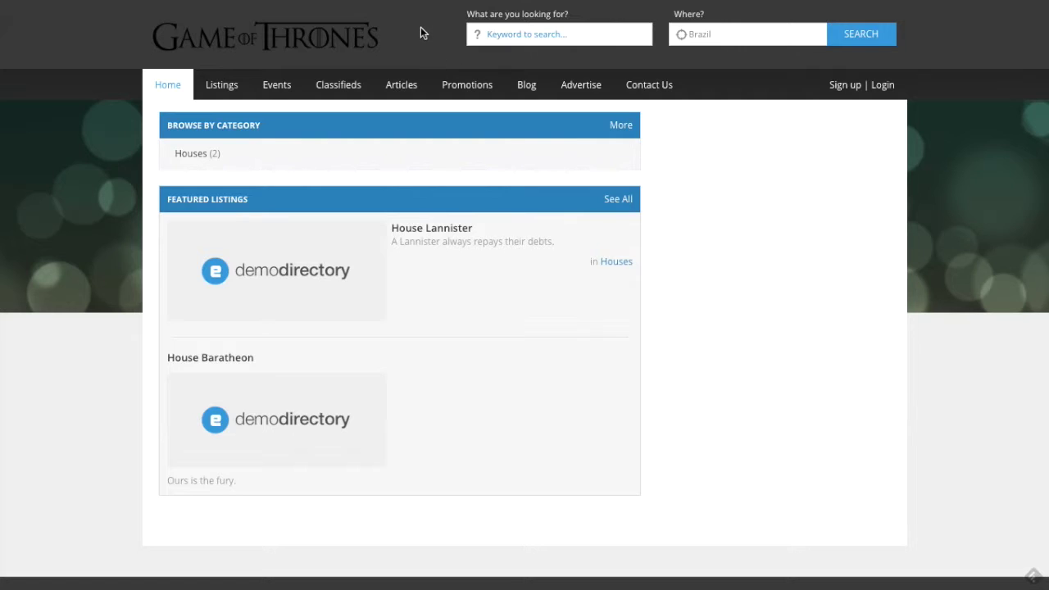
Check the main logo in the public home page header and the placeholder images of the featured listings
click(289, 43)
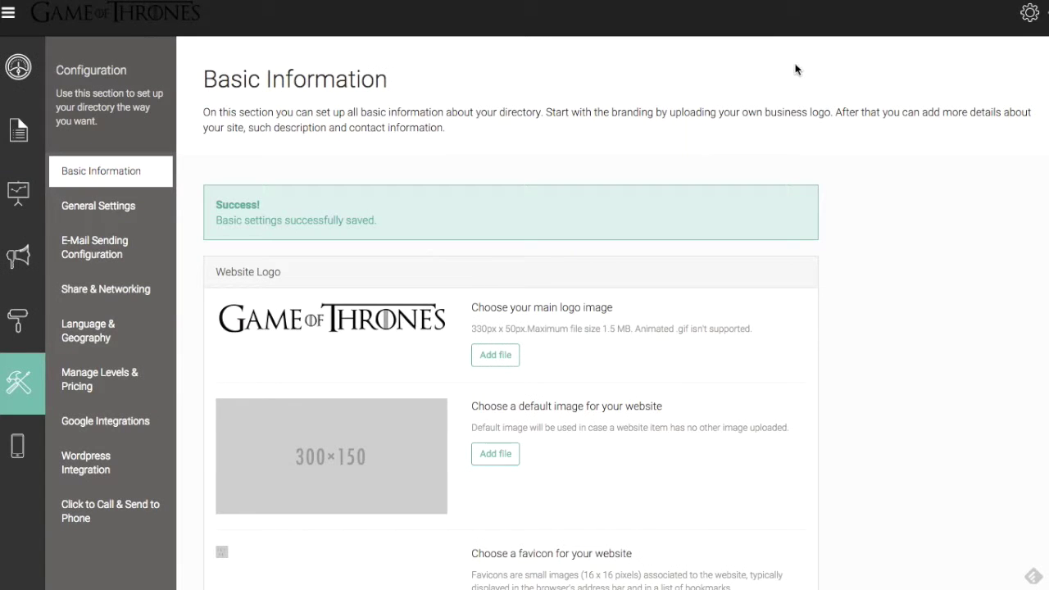
scroll(761, 103, down, 3)
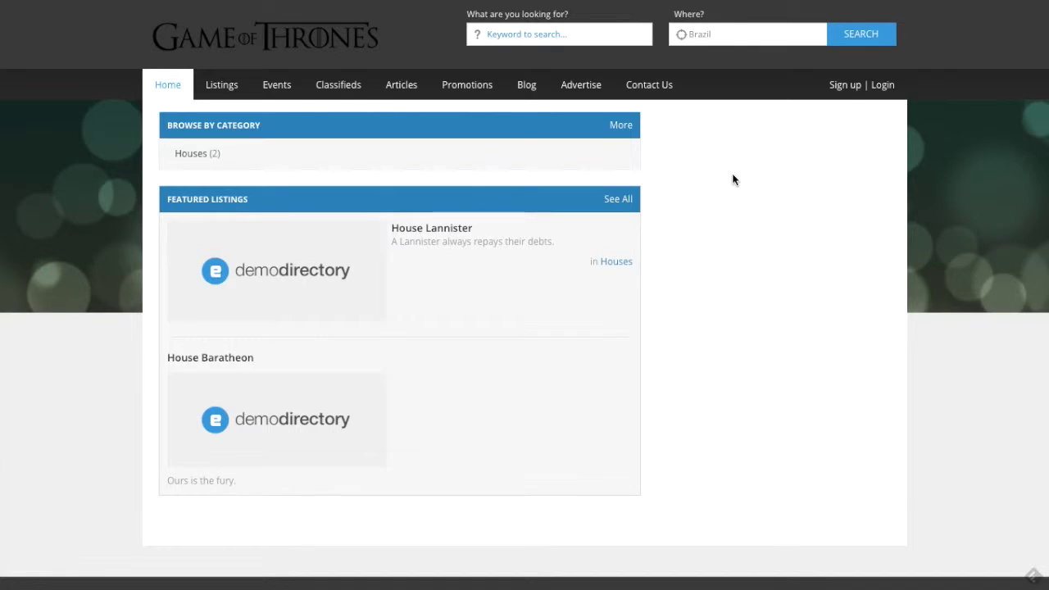
scroll(733, 179, down, 1)
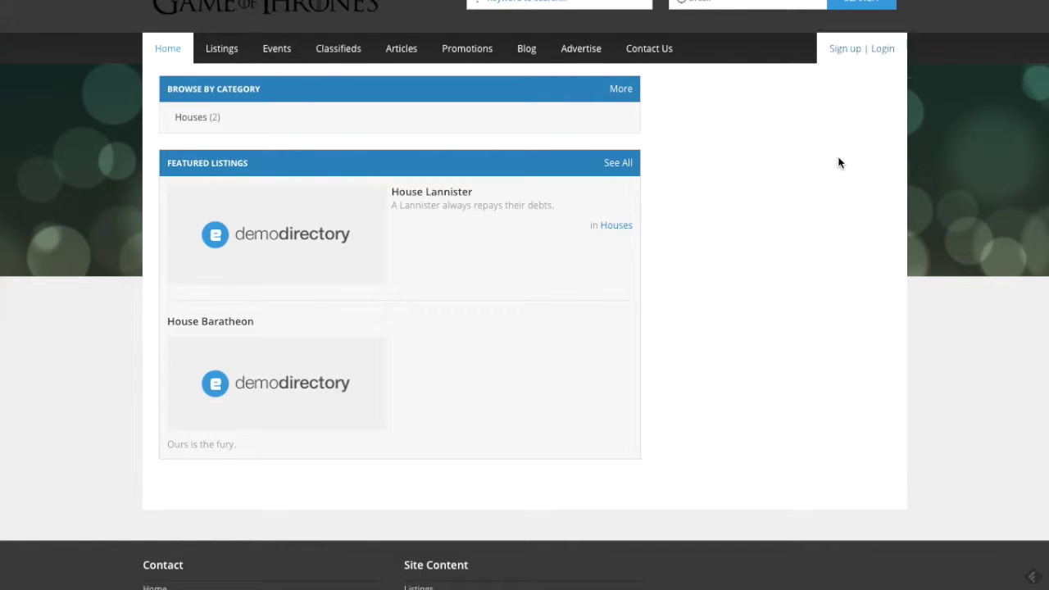
scroll(838, 162, up, 1)
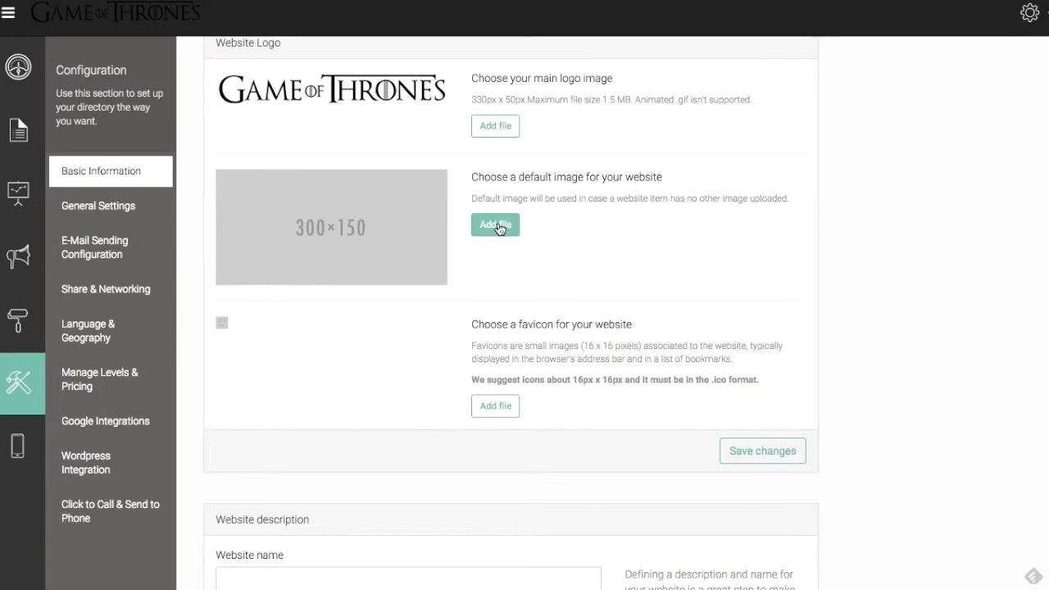
Upload iron-throne.jpg as the website's default image and save the changes
click(495, 226)
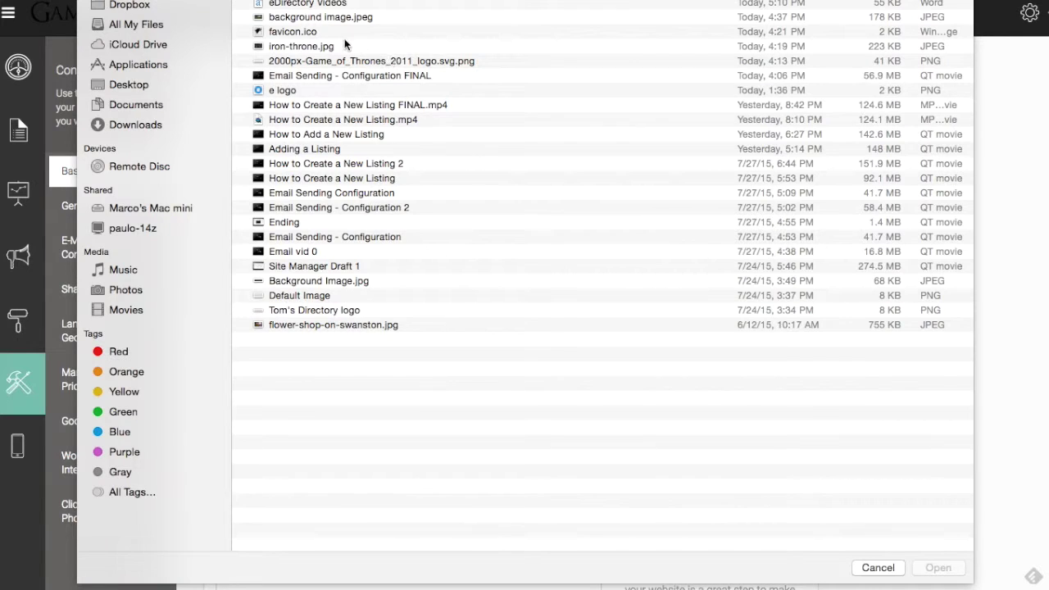
double_click(326, 47)
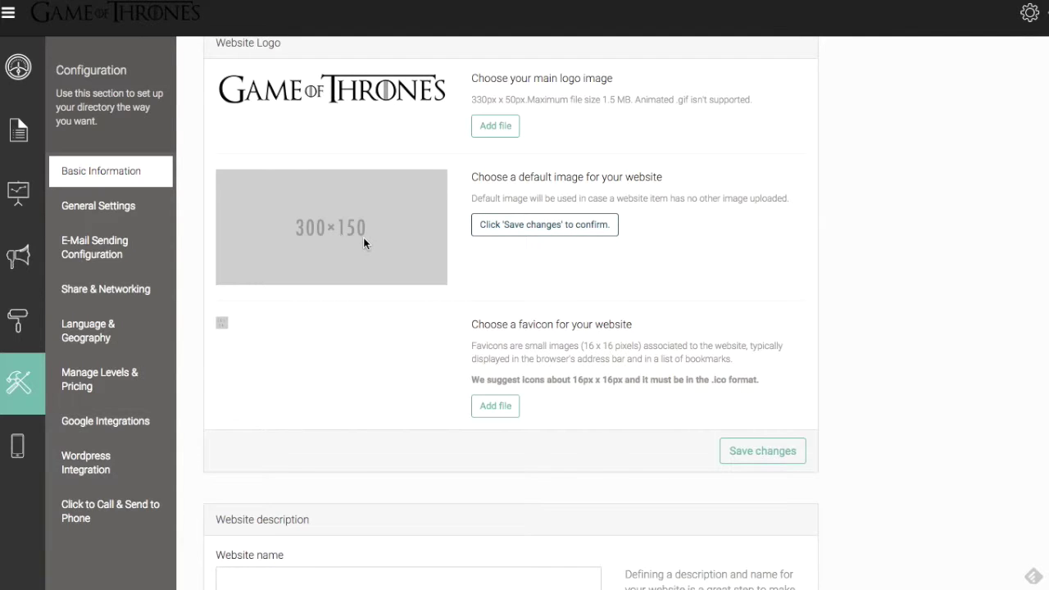
click(768, 451)
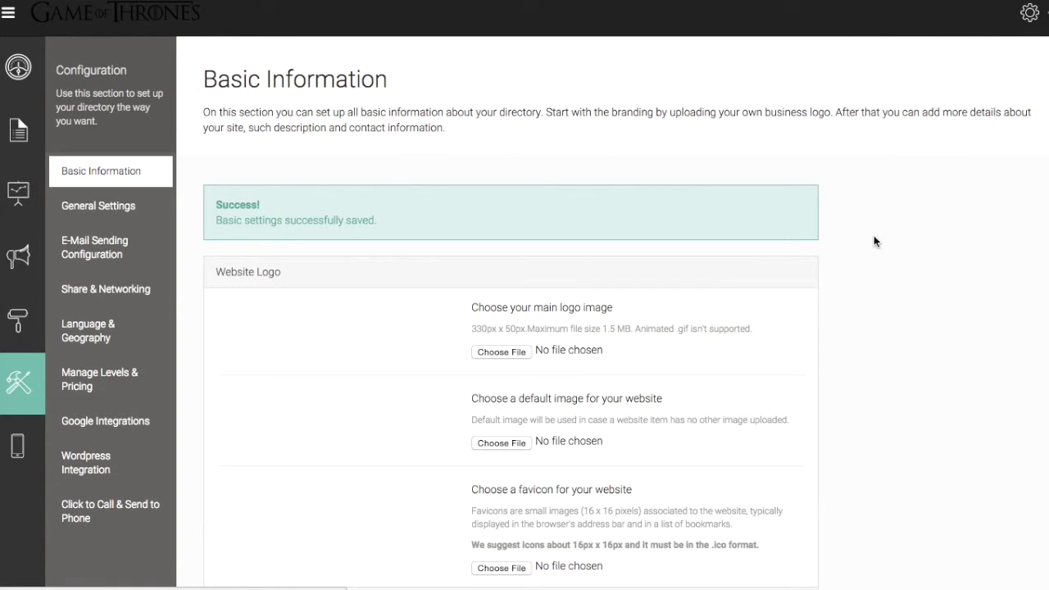
scroll(874, 241, down, 1)
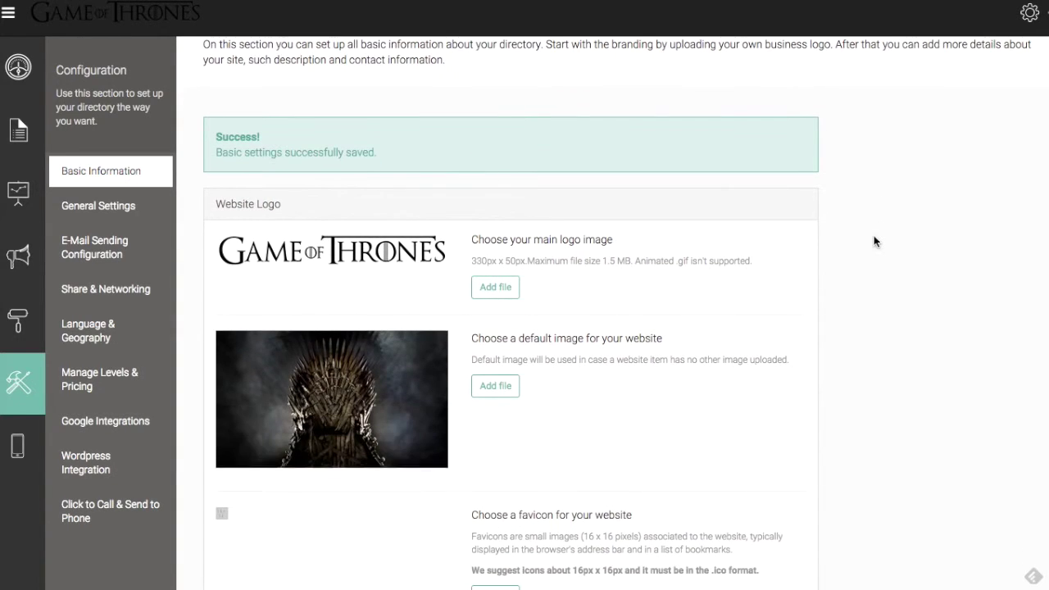
scroll(874, 241, down, 2)
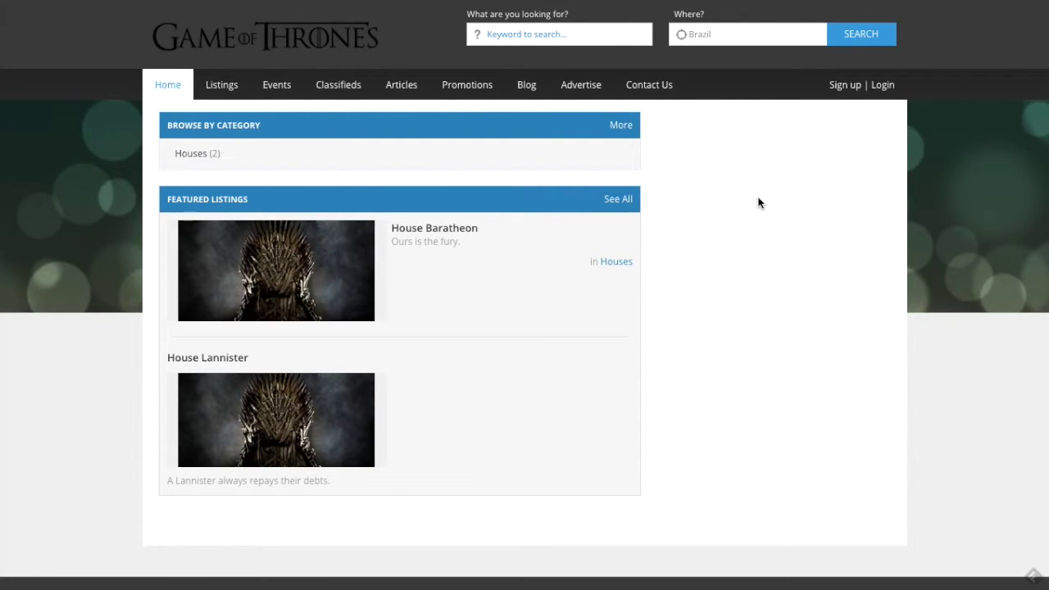
Check the featured listings' default images and the browser tab icon on the public home page
scroll(758, 203, down, 2)
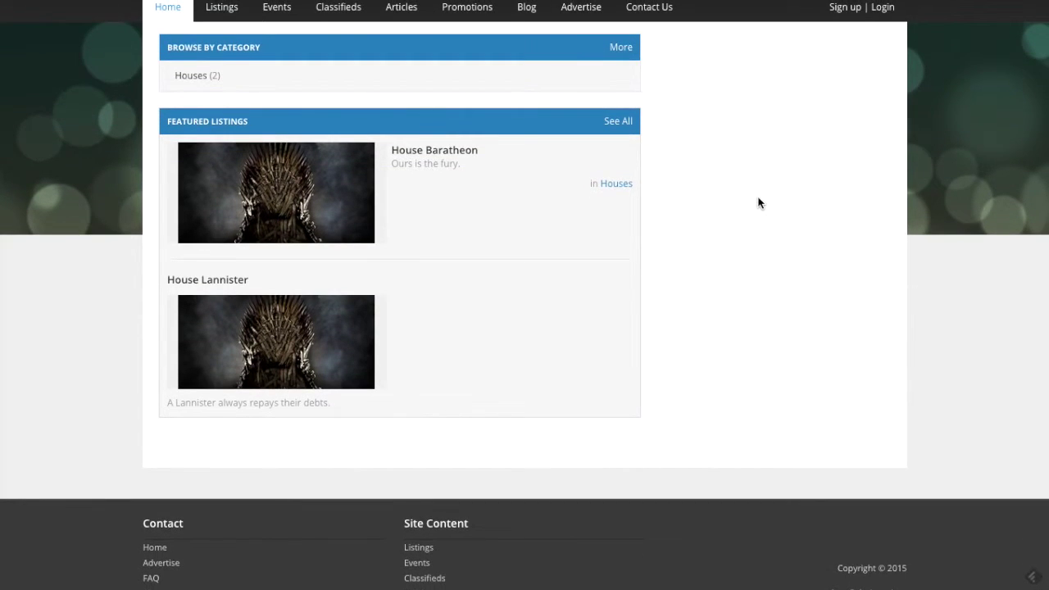
scroll(759, 203, up, 2)
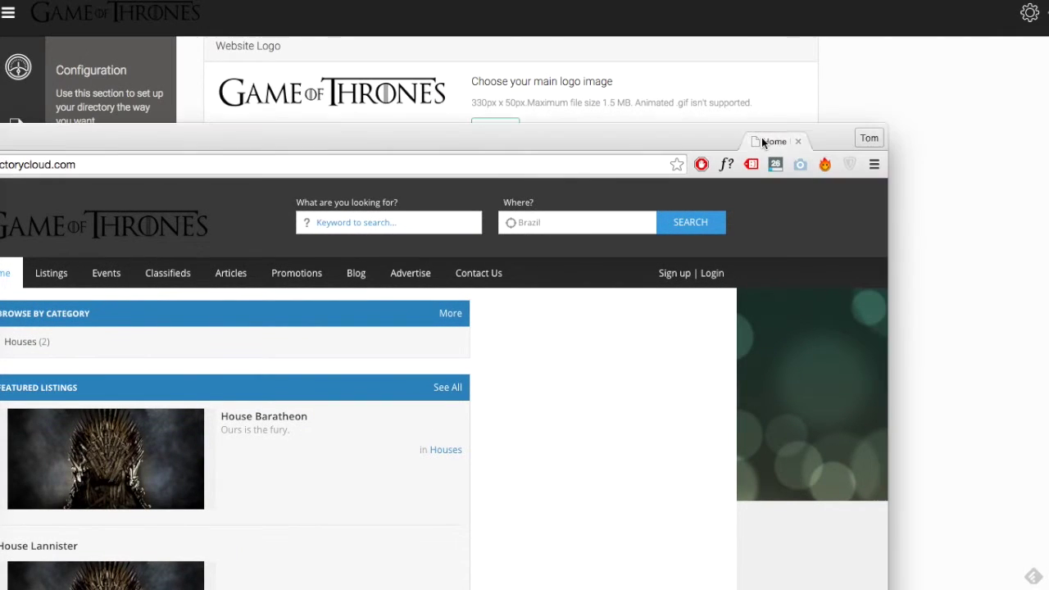
drag(625, 145, 926, 157)
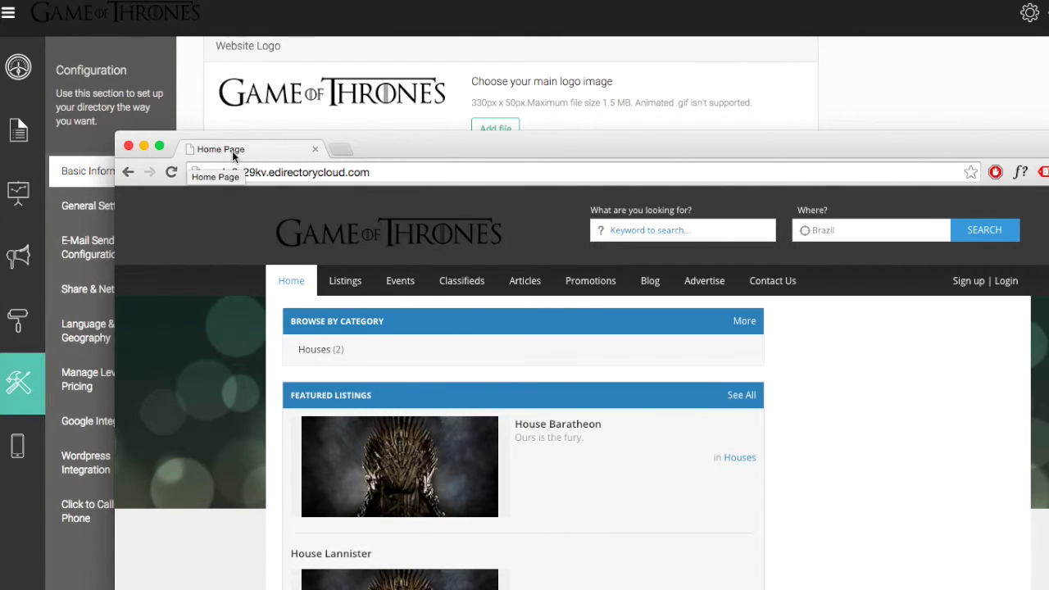
drag(232, 149, 914, 0)
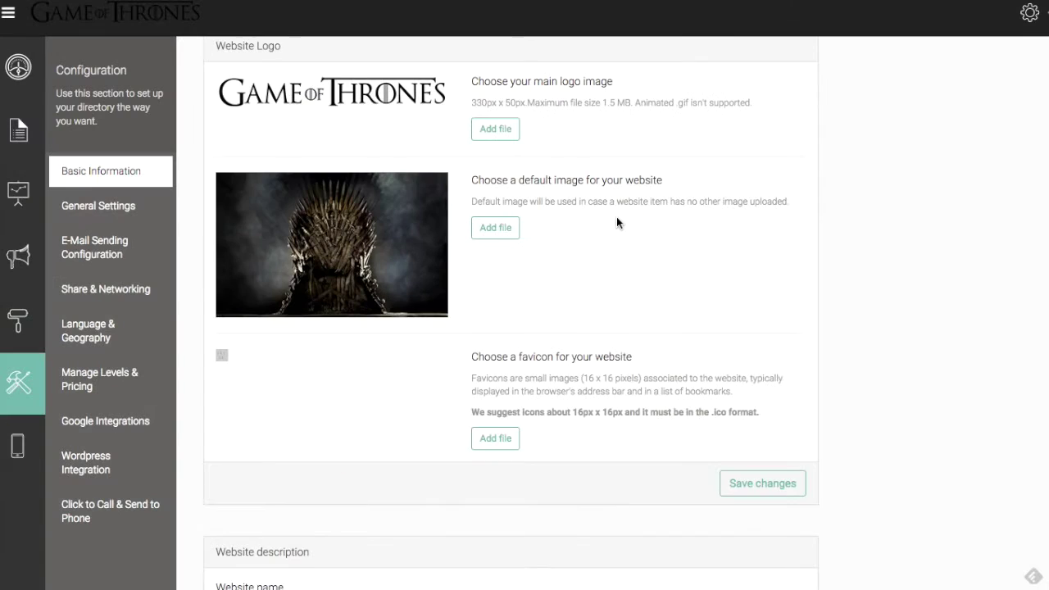
Upload favicon.ico as the website's favicon and save the changes
scroll(616, 216, down, 1)
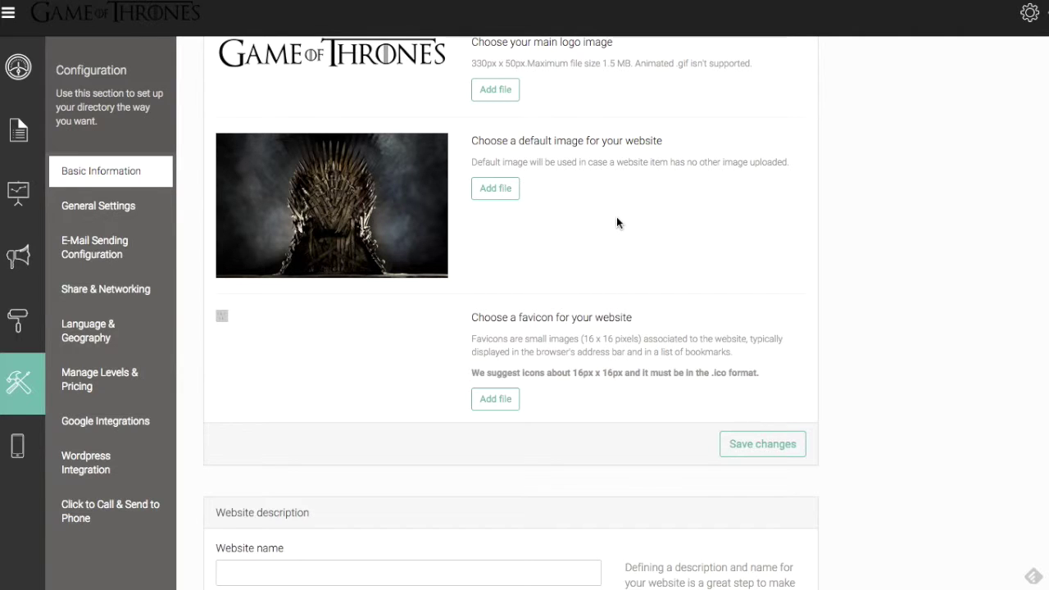
click(487, 401)
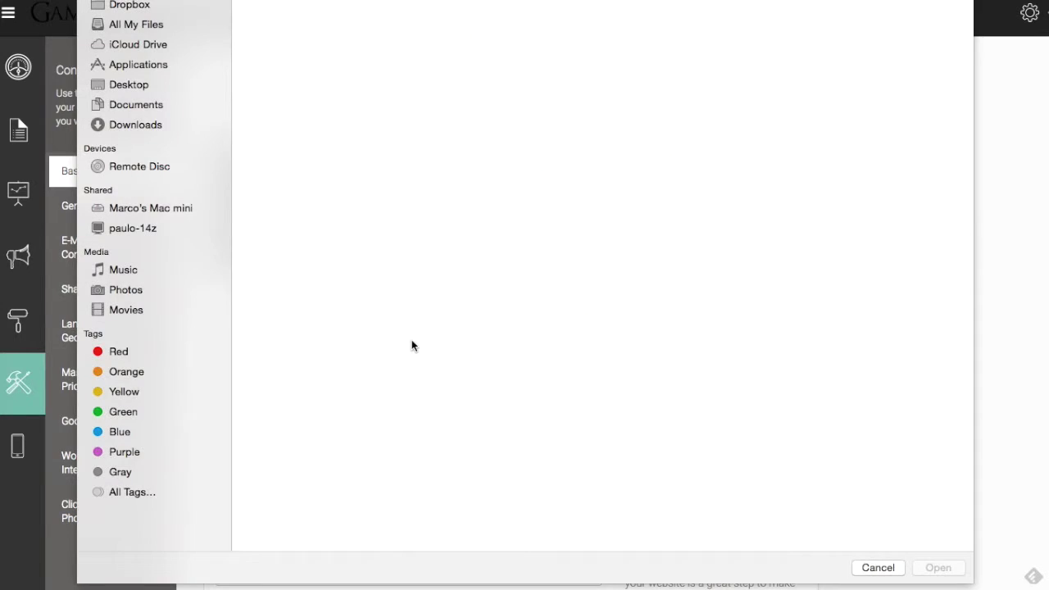
double_click(325, 32)
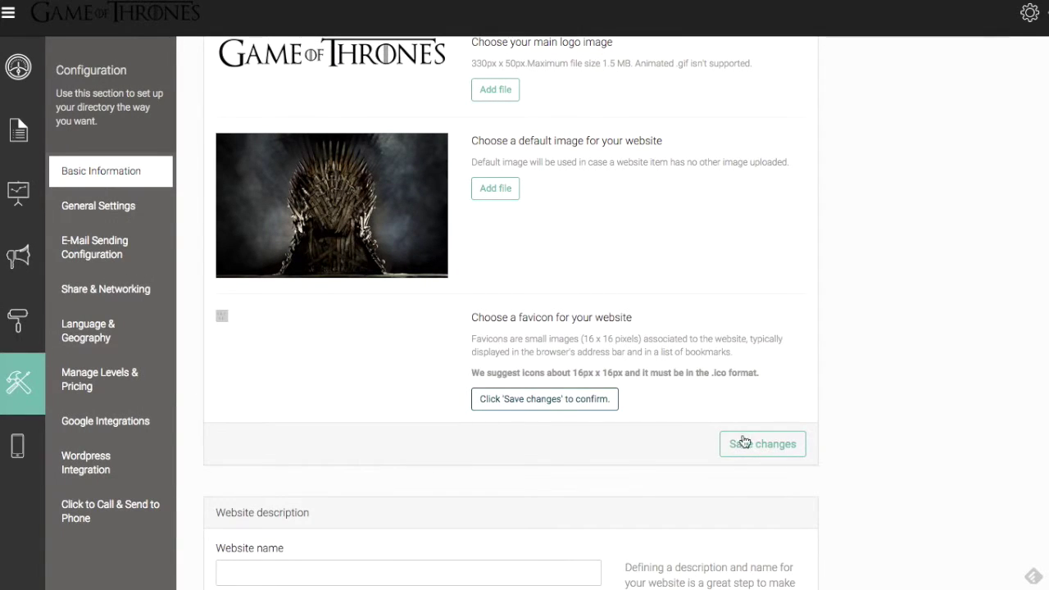
click(737, 444)
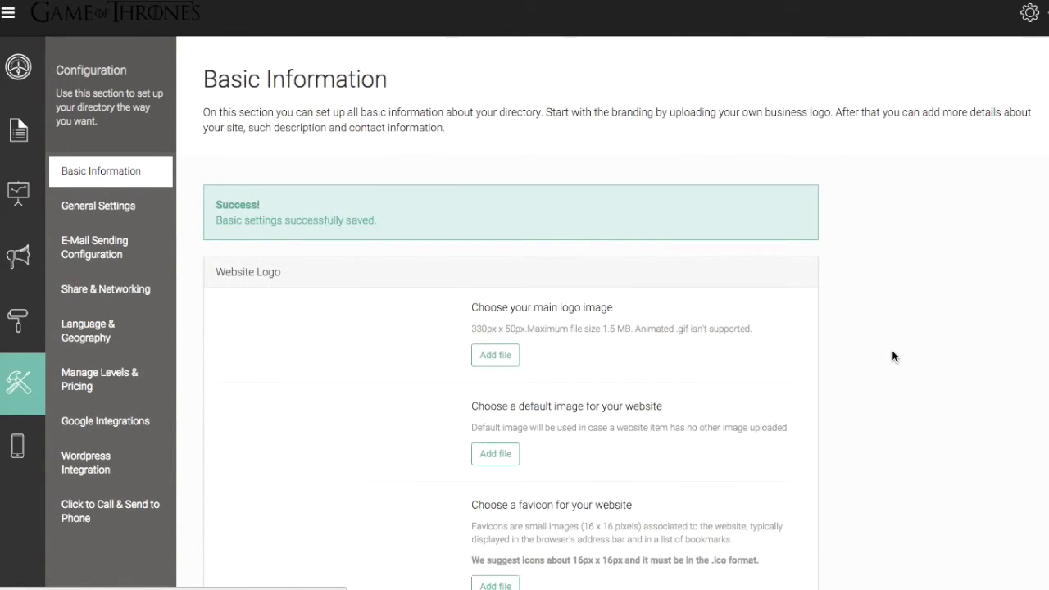
scroll(893, 356, down, 3)
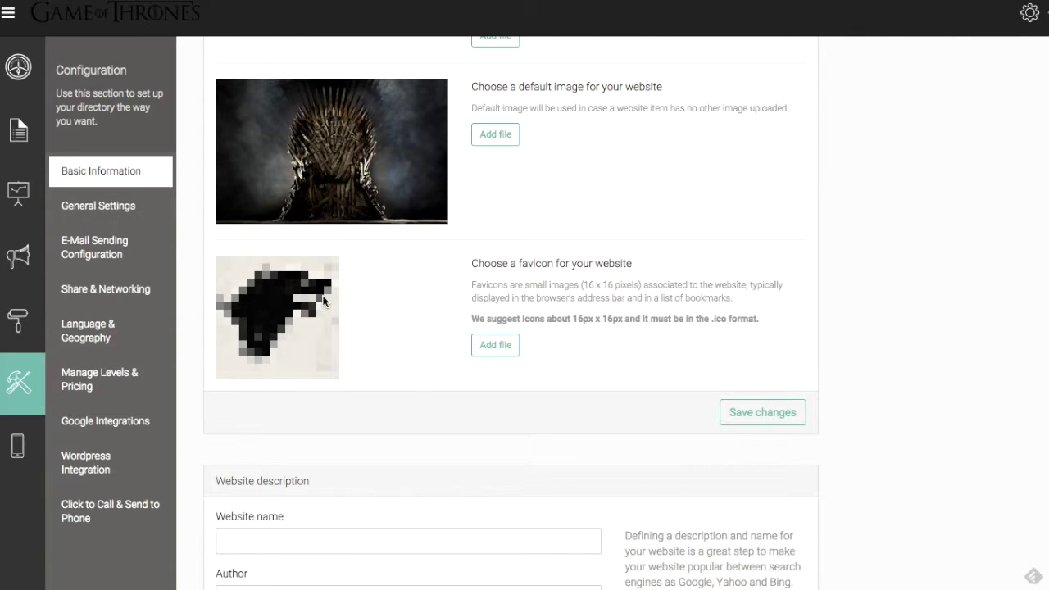
click(748, 419)
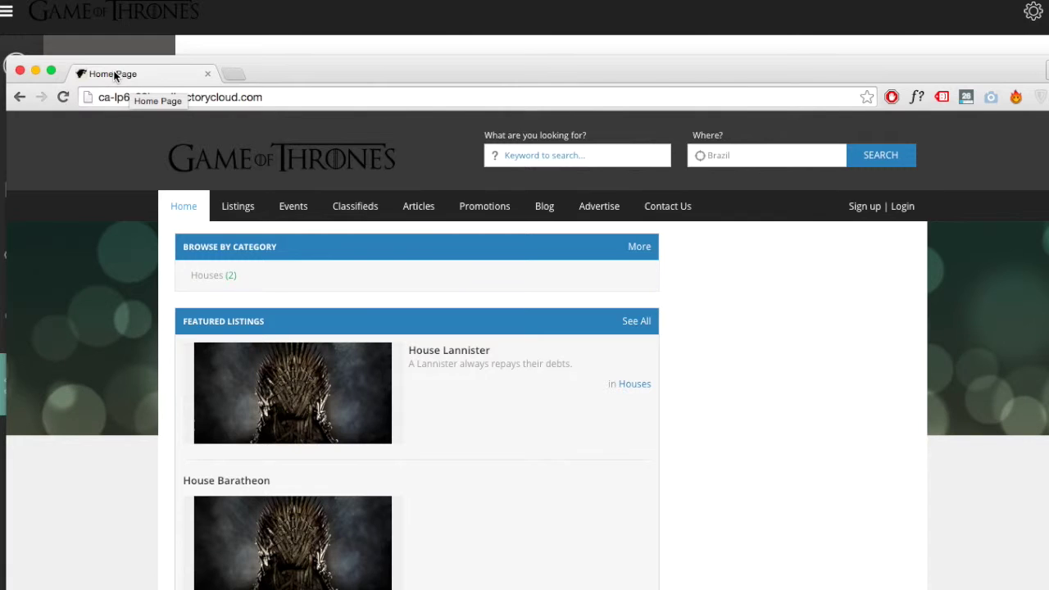
Check the favicon on the home page's browser tab and review the logo, default image and favicon in Basic Information
double_click(114, 76)
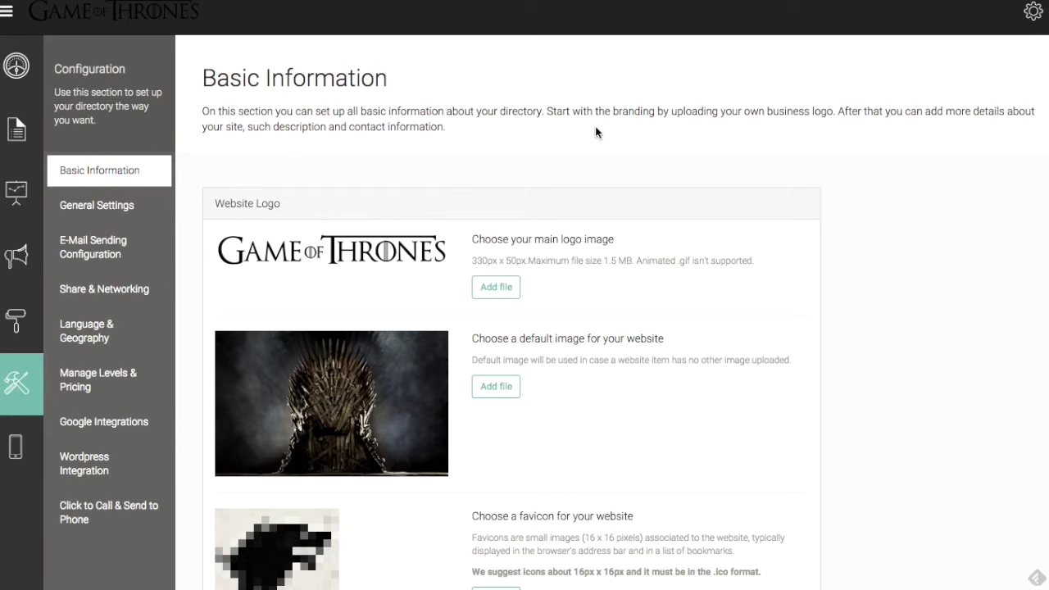
scroll(628, 143, down, 2)
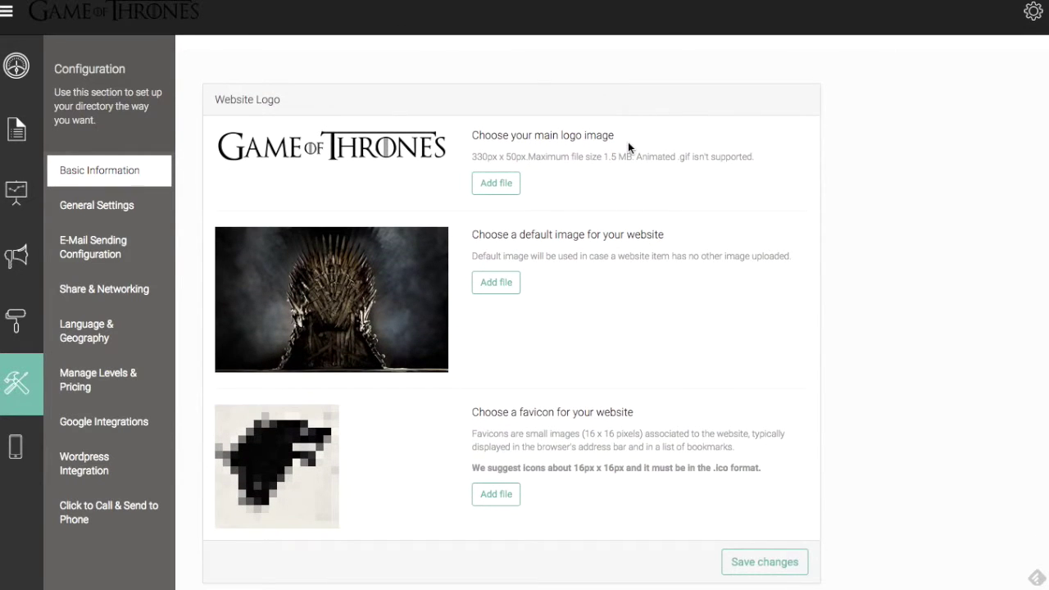
scroll(628, 142, up, 1)
scroll(629, 143, up, 2)
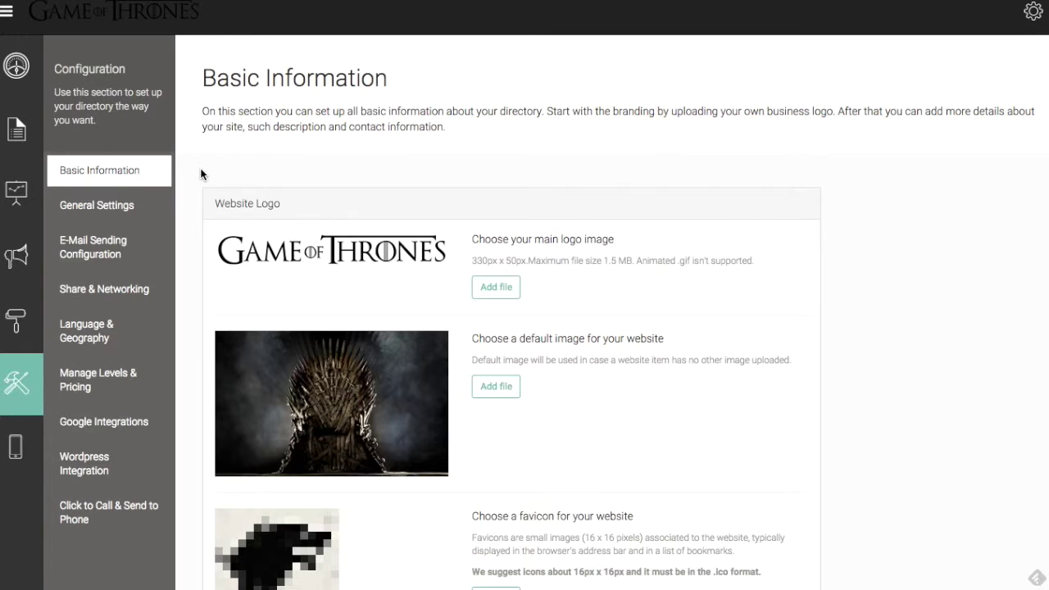
Open the Layout Editor in Design & Customization and review the available themes and the main, support and typography color options
click(18, 326)
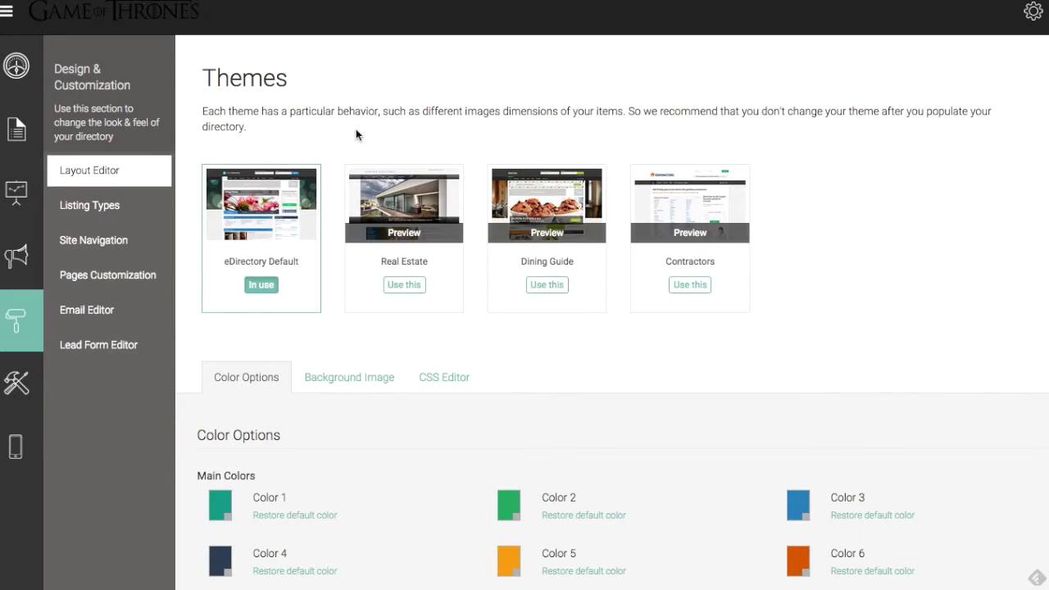
scroll(355, 134, down, 1)
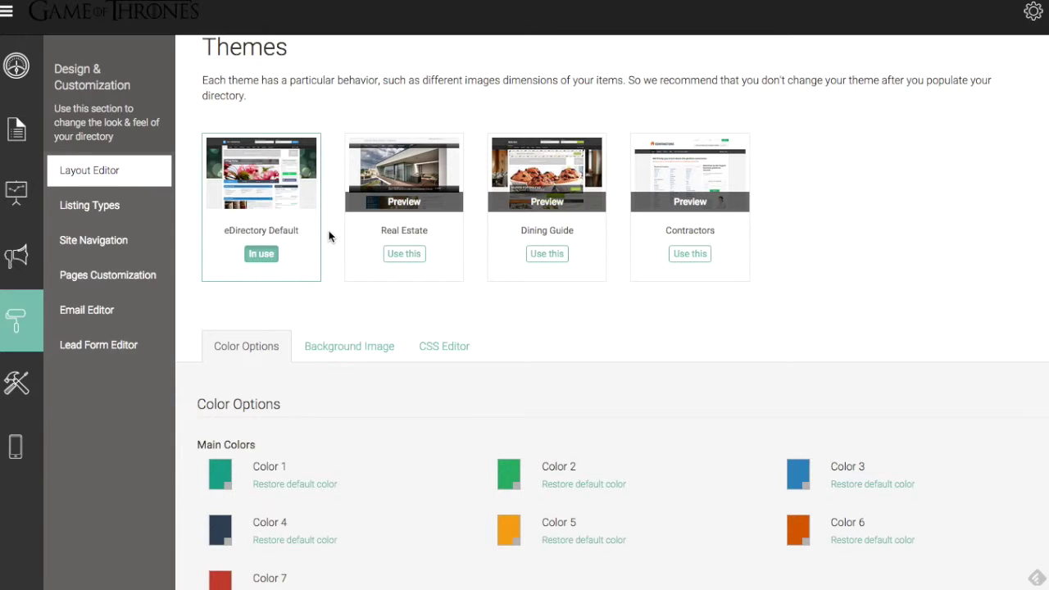
scroll(328, 232, down, 3)
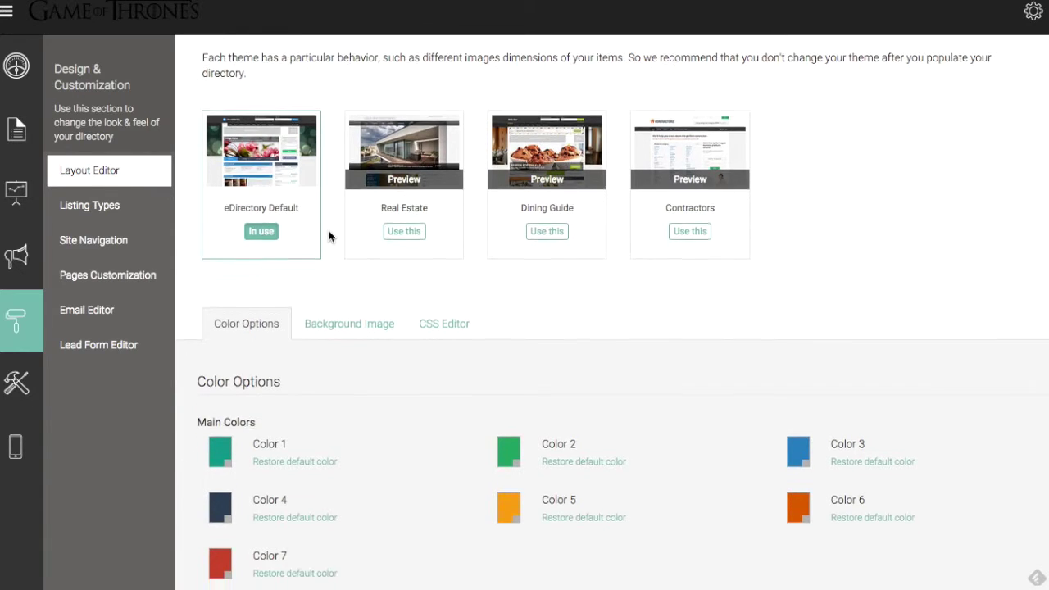
scroll(329, 236, down, 2)
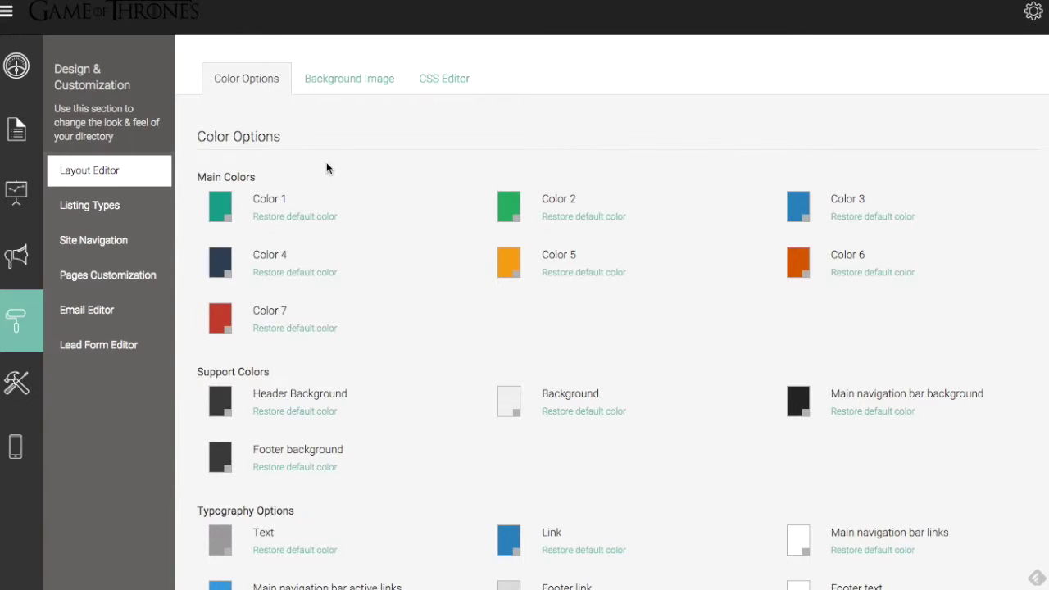
scroll(383, 186, down, 1)
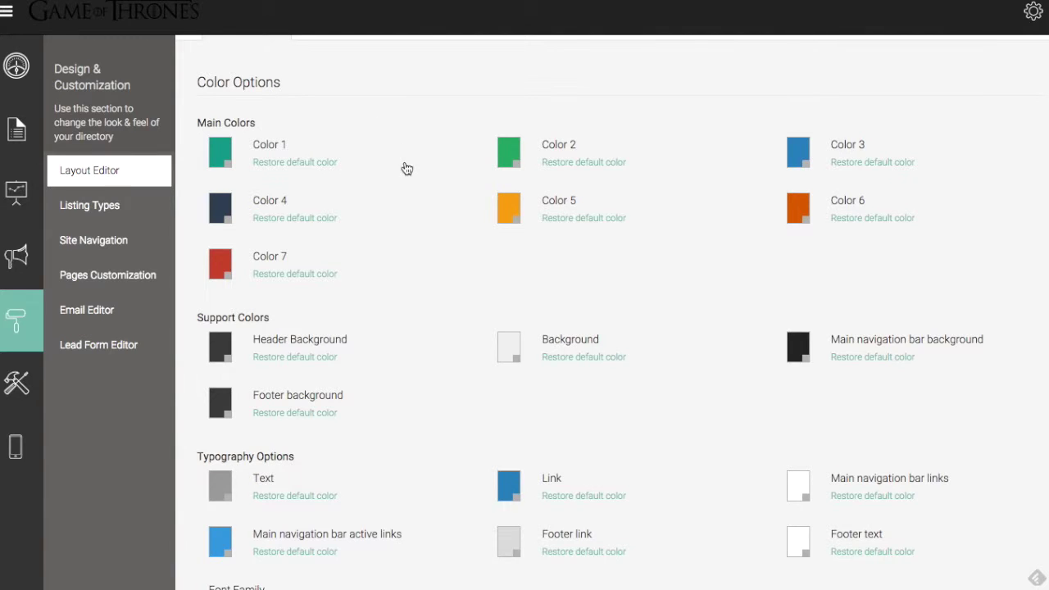
scroll(404, 167, down, 1)
scroll(405, 168, down, 1)
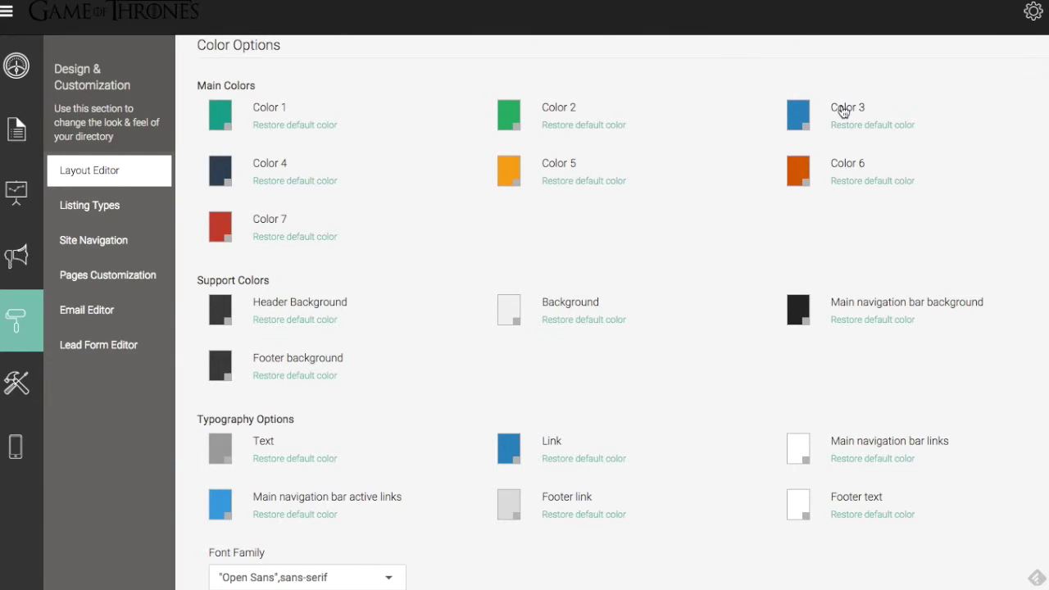
Change main Color 3 to dark red and save the color options
click(796, 121)
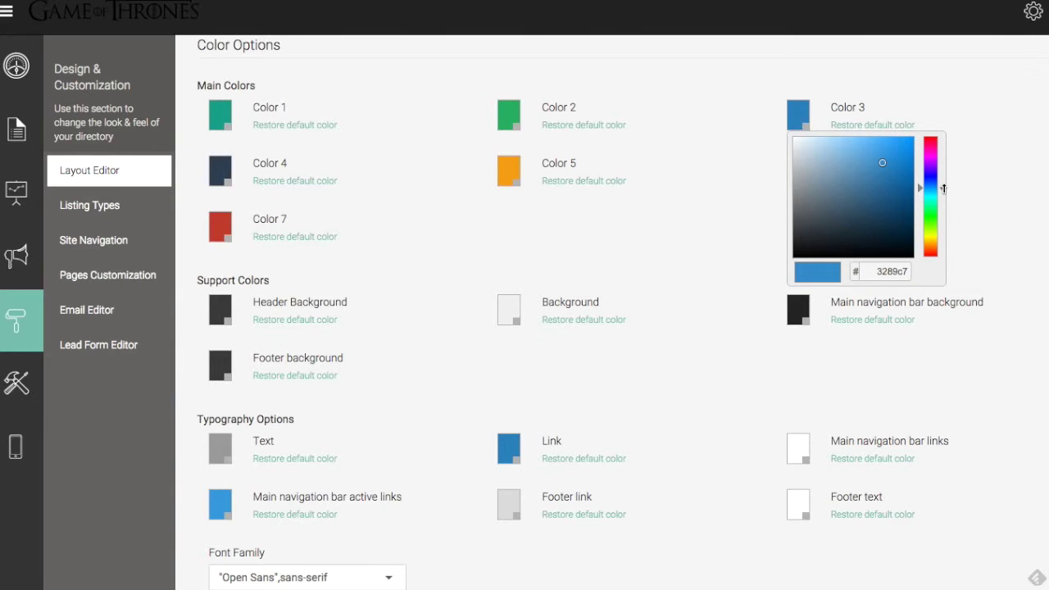
drag(943, 189, 944, 139)
mouse_move(882, 162)
mouse_down()
mouse_move(905, 172)
mouse_move(917, 199)
mouse_up()
click(768, 186)
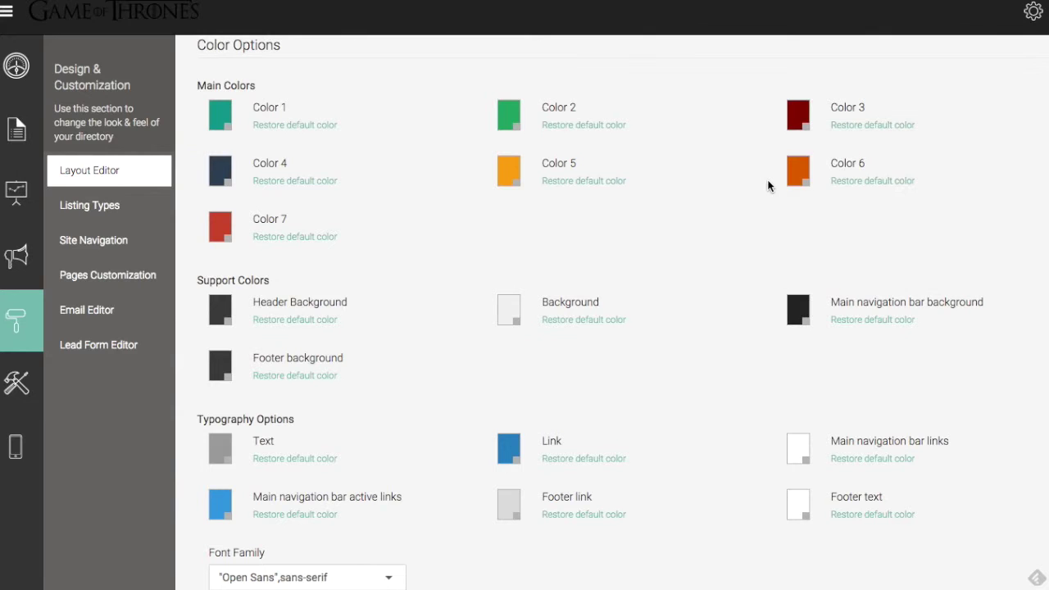
scroll(771, 187, down, 1)
scroll(769, 185, down, 2)
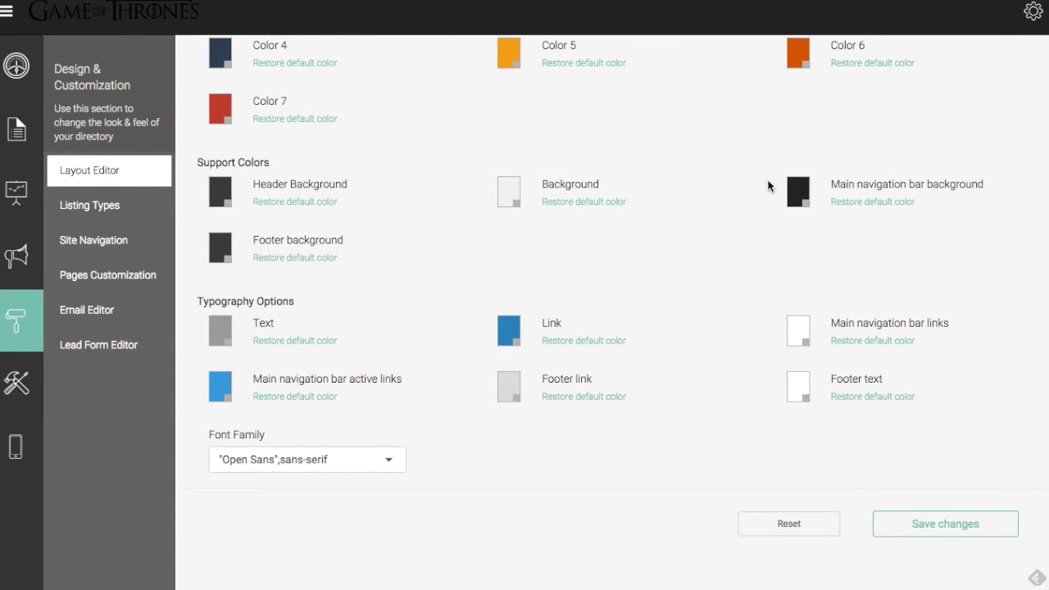
click(924, 521)
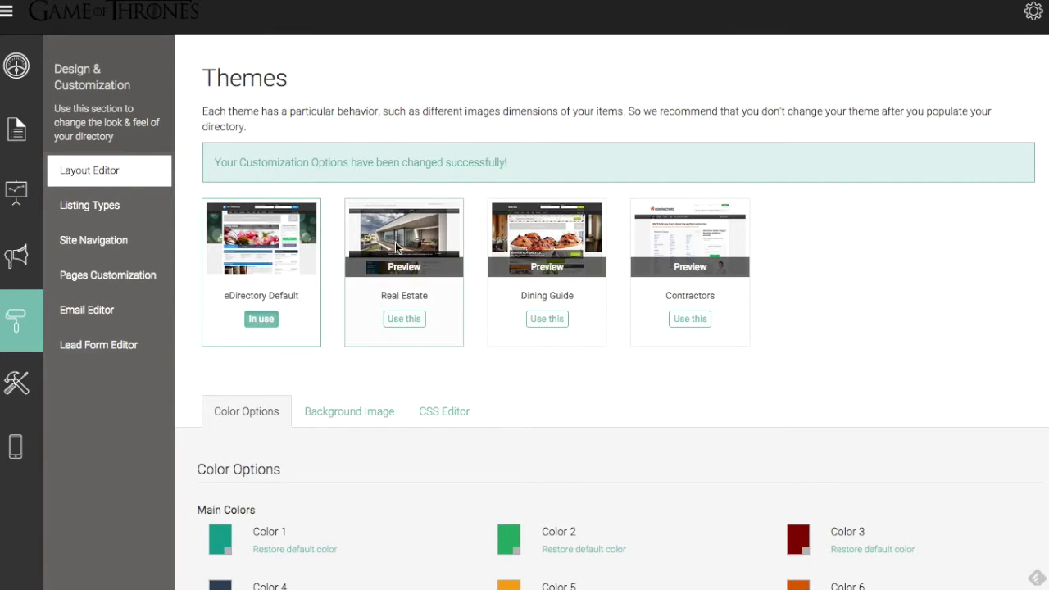
Change the Header Background support color to medium gray, save the changes and refresh the public home page
scroll(395, 244, down, 10)
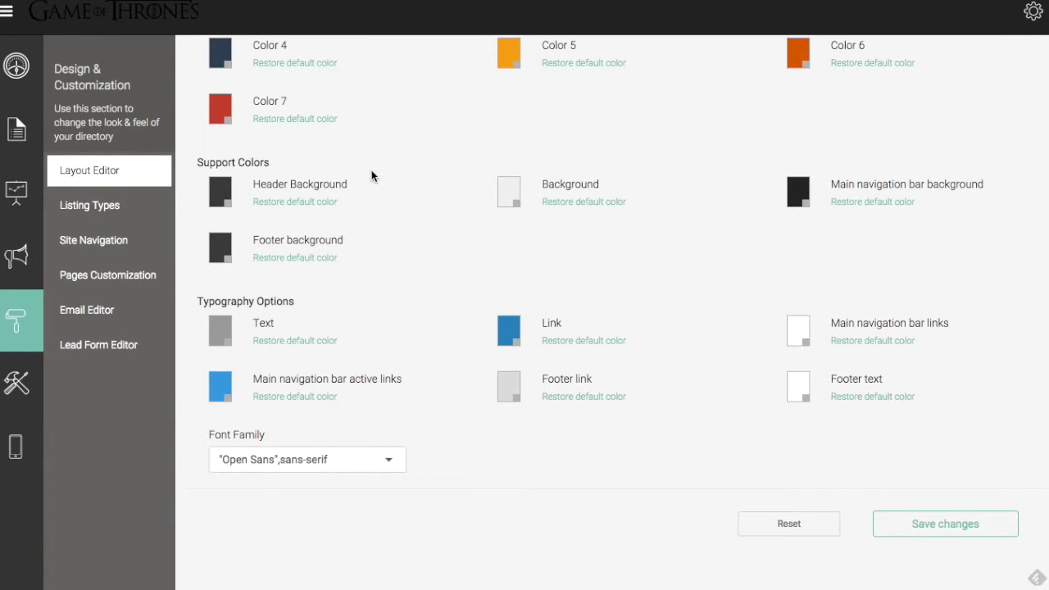
click(221, 196)
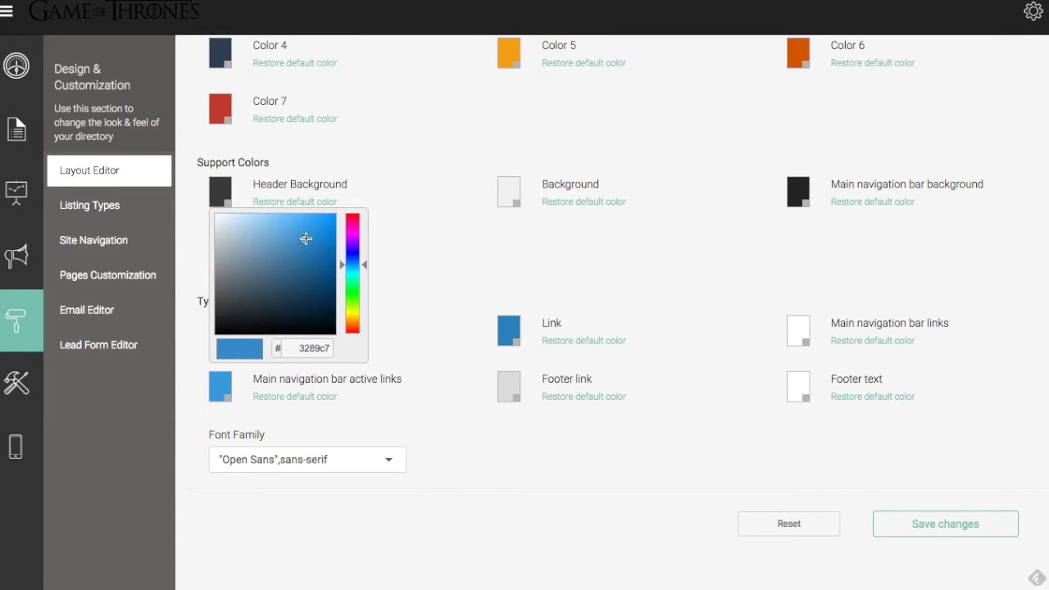
drag(305, 239, 205, 263)
click(449, 164)
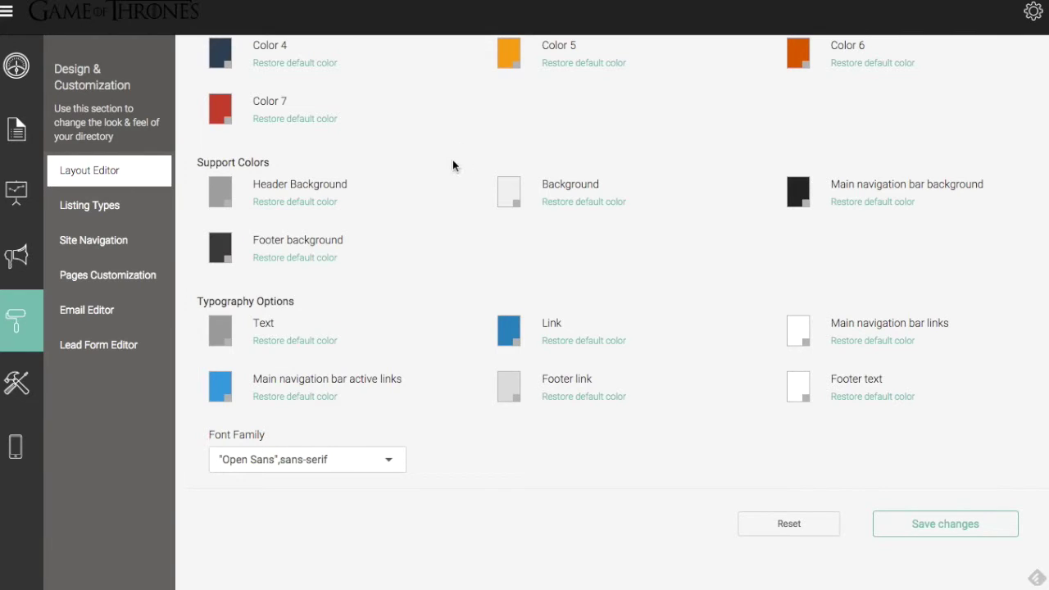
click(931, 515)
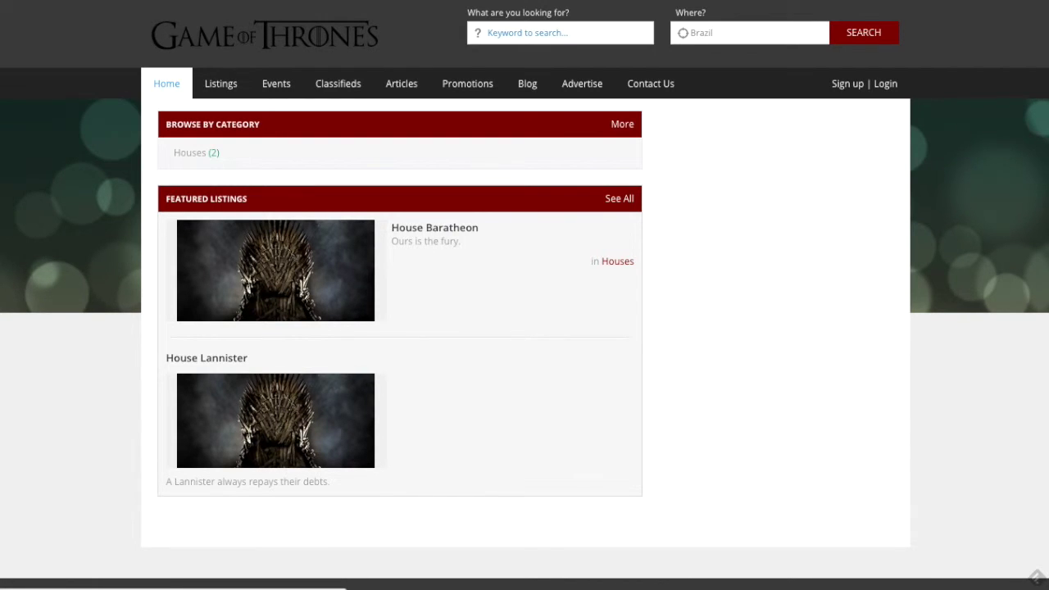
key(F5)
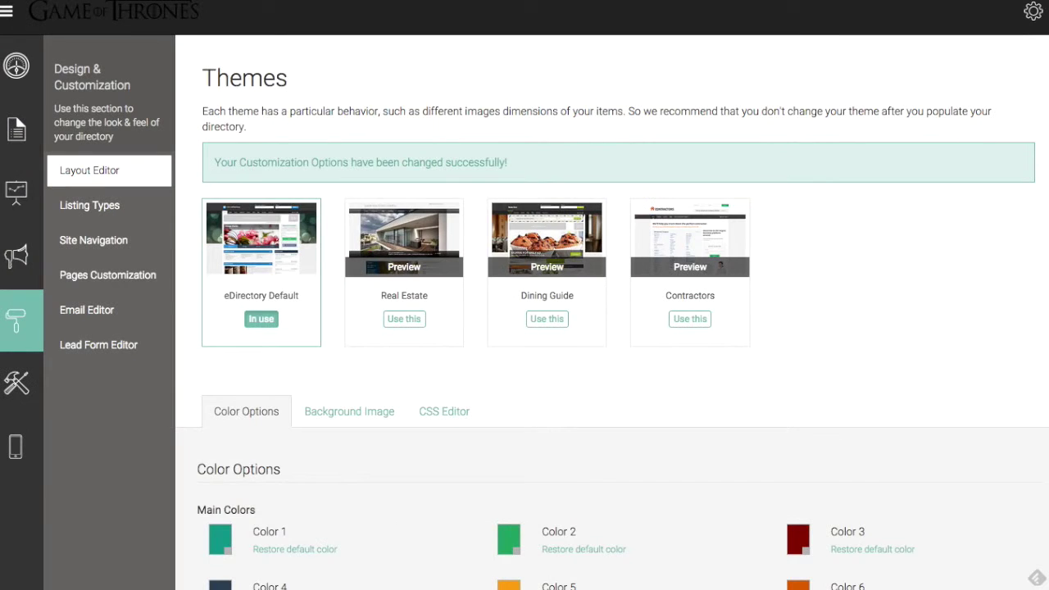
Set the site's font family to Arial, Helvetica, Sans-serif and save the changes
scroll(343, 311, down, 6)
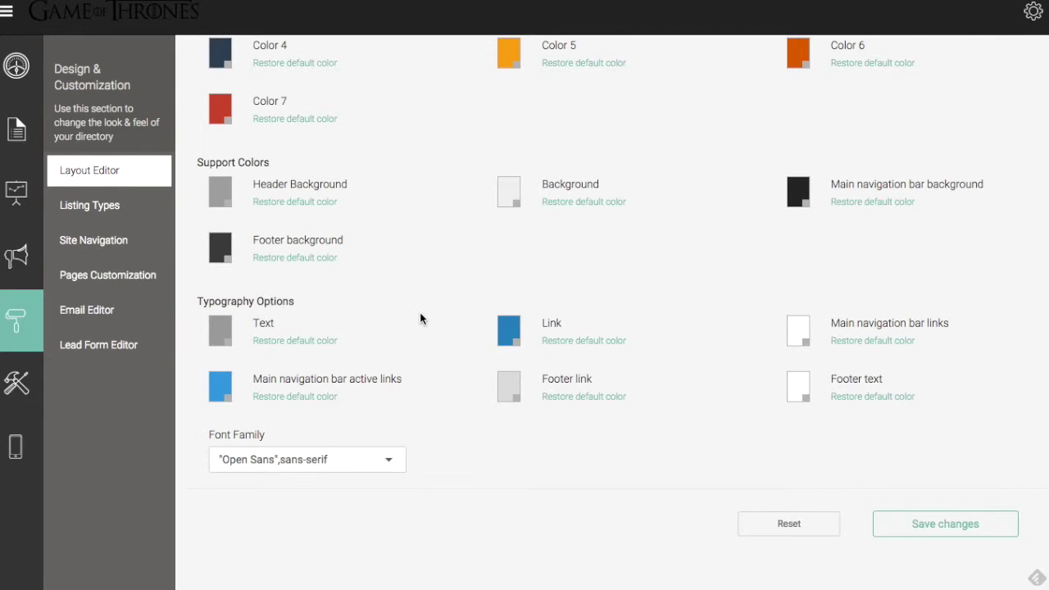
click(388, 460)
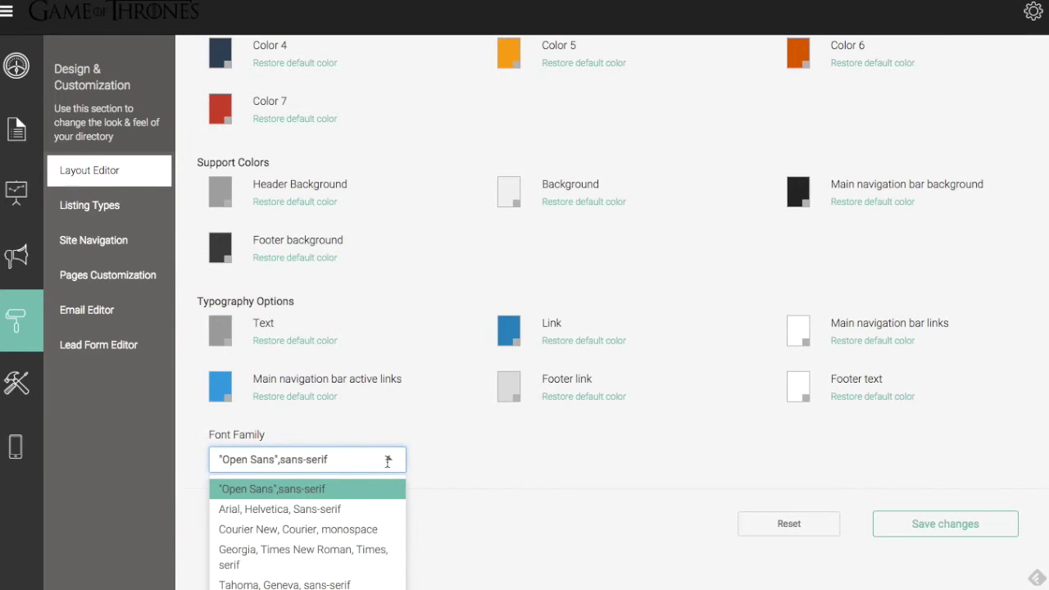
click(373, 509)
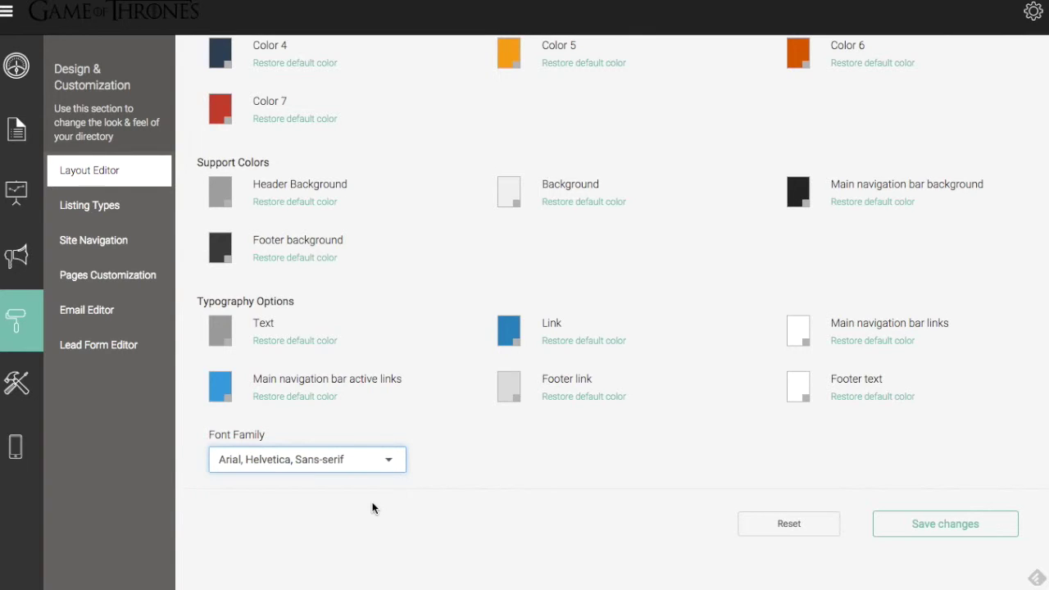
click(952, 533)
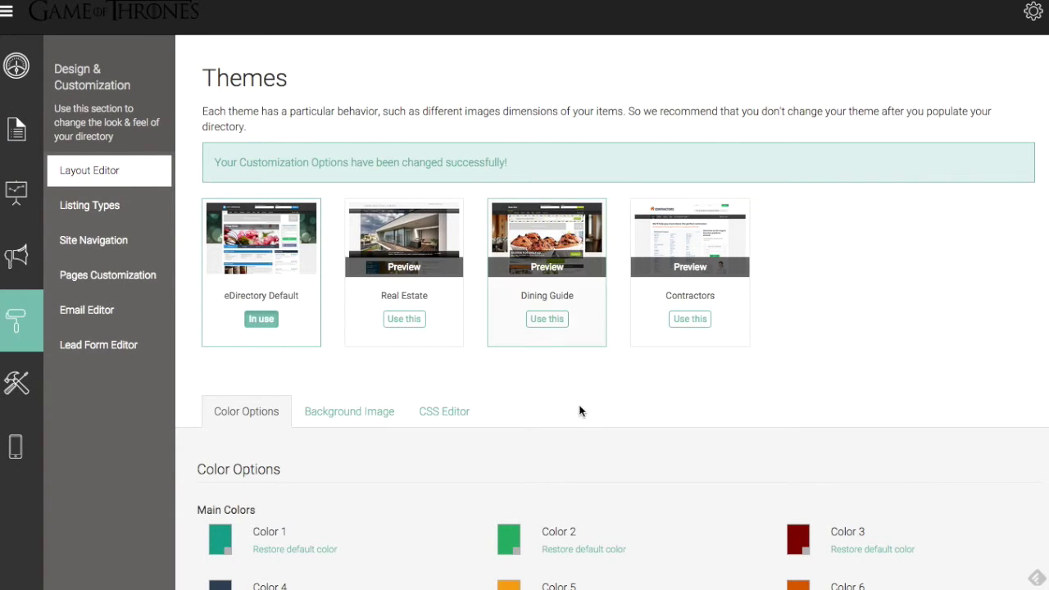
Review the saved color options, font family and theme choices in the Layout Editor
scroll(582, 408, down, 6)
scroll(582, 414, down, 1)
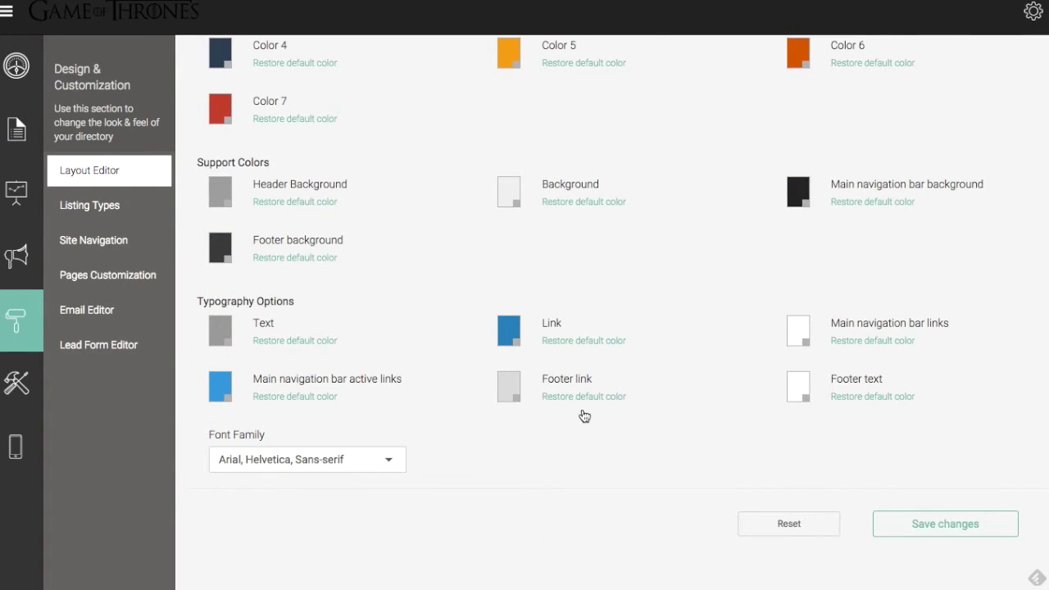
scroll(584, 416, up, 4)
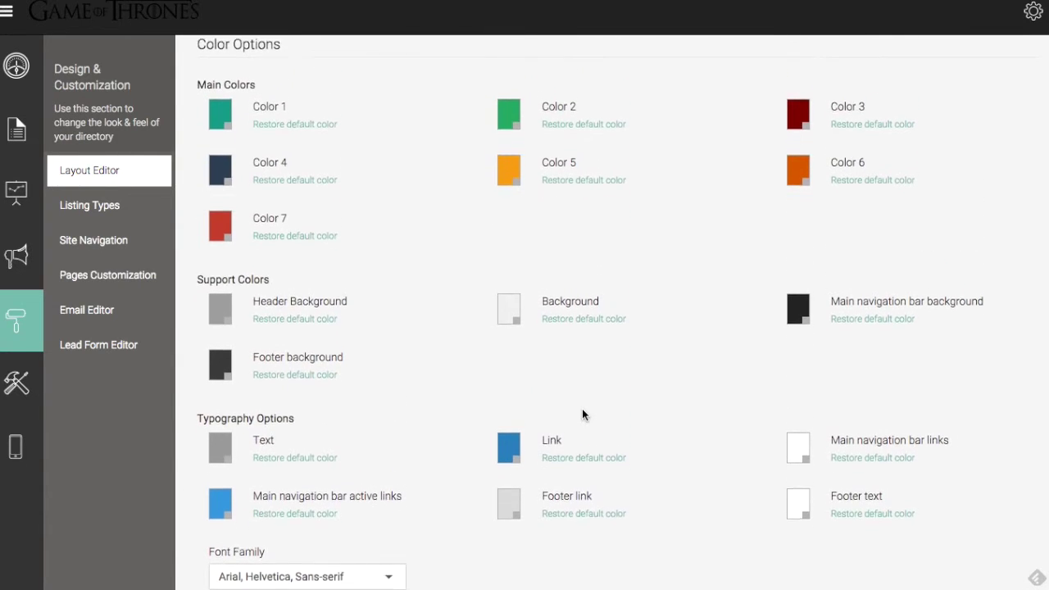
scroll(582, 409, up, 3)
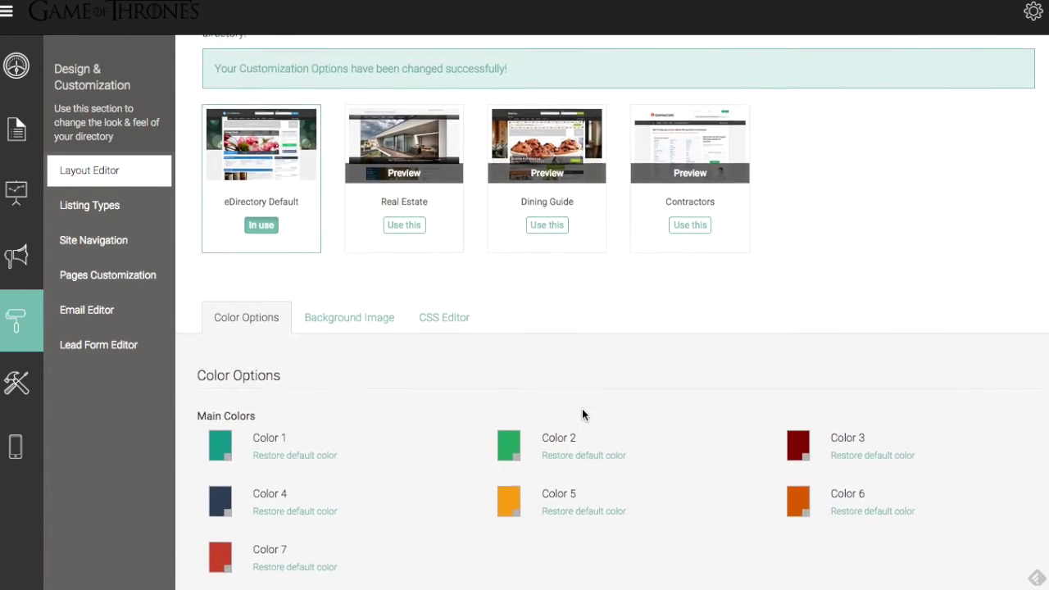
scroll(583, 415, up, 2)
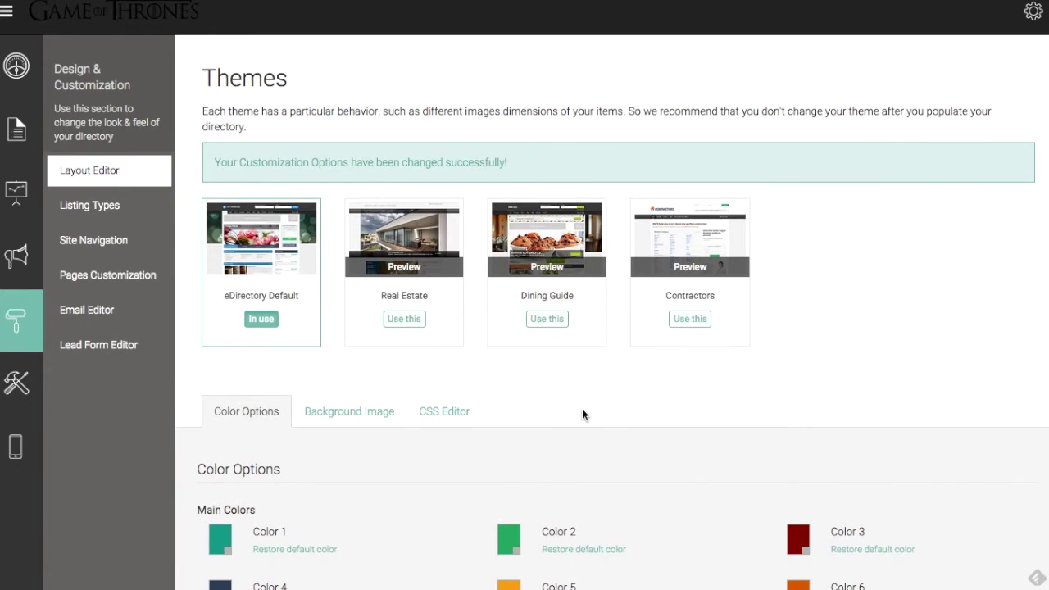
scroll(582, 414, down, 1)
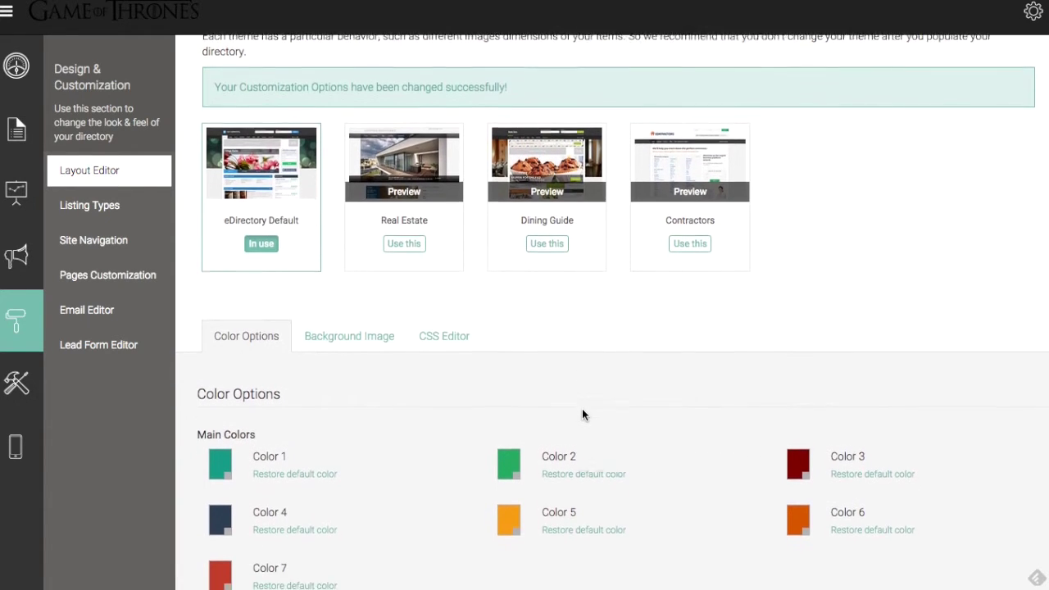
scroll(582, 409, down, 3)
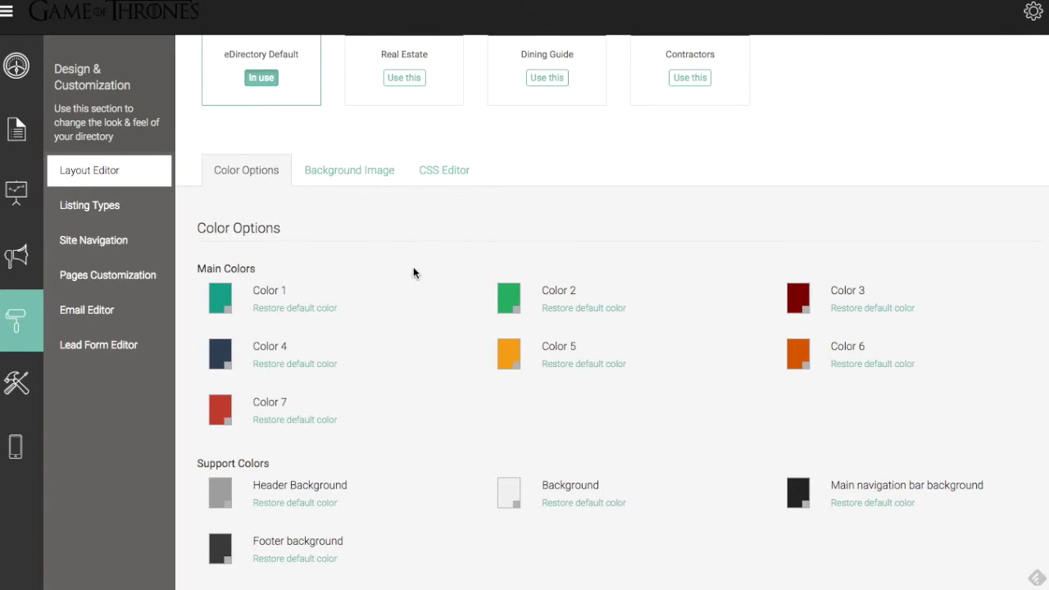
Upload background image.jpeg as the site's background image, leaving the height blank, and save the changes
click(352, 173)
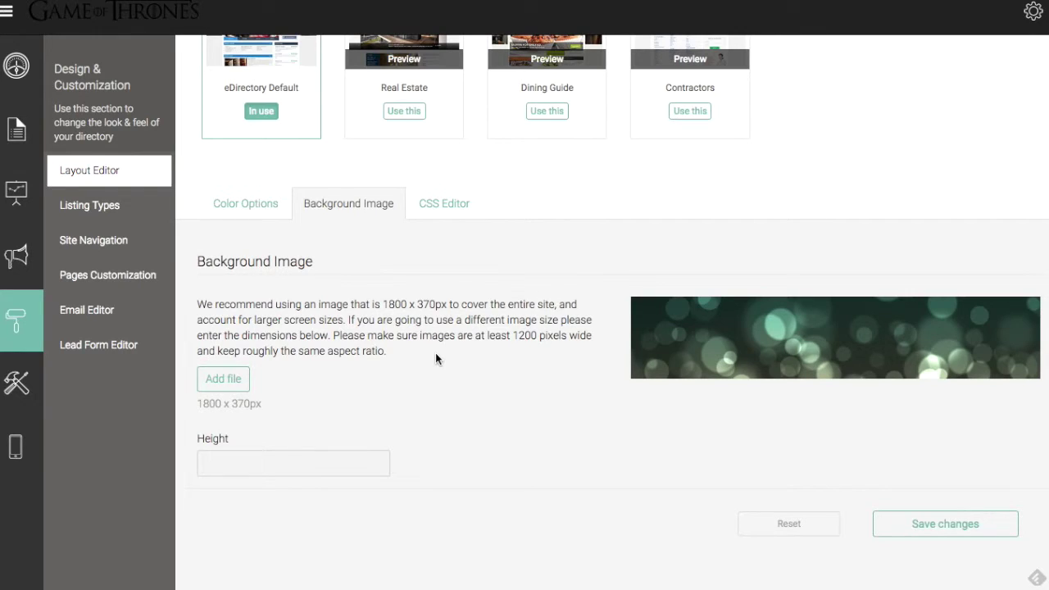
drag(383, 305, 452, 308)
click(458, 375)
click(229, 381)
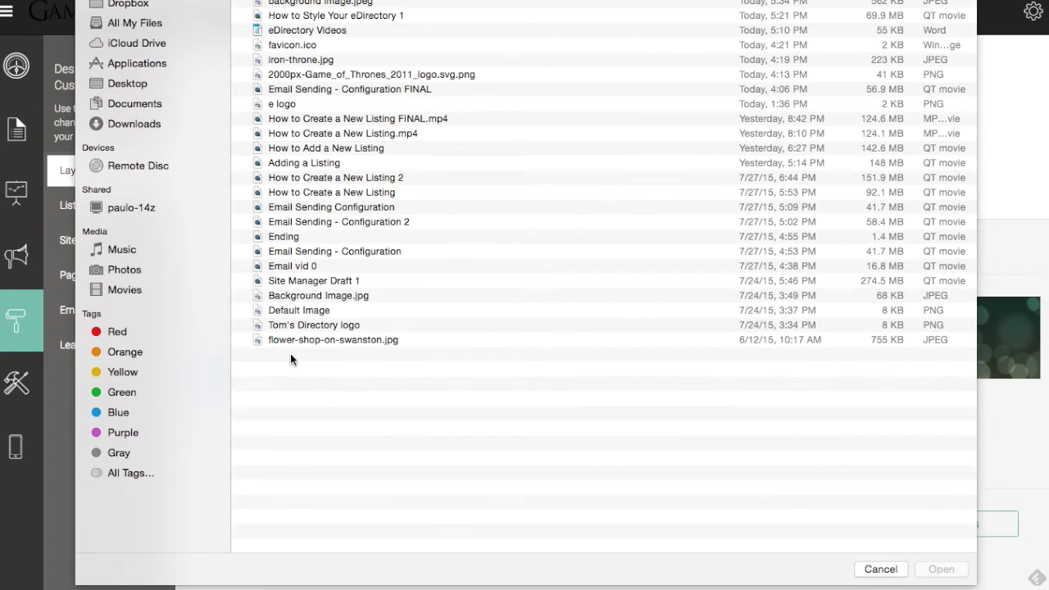
double_click(339, 4)
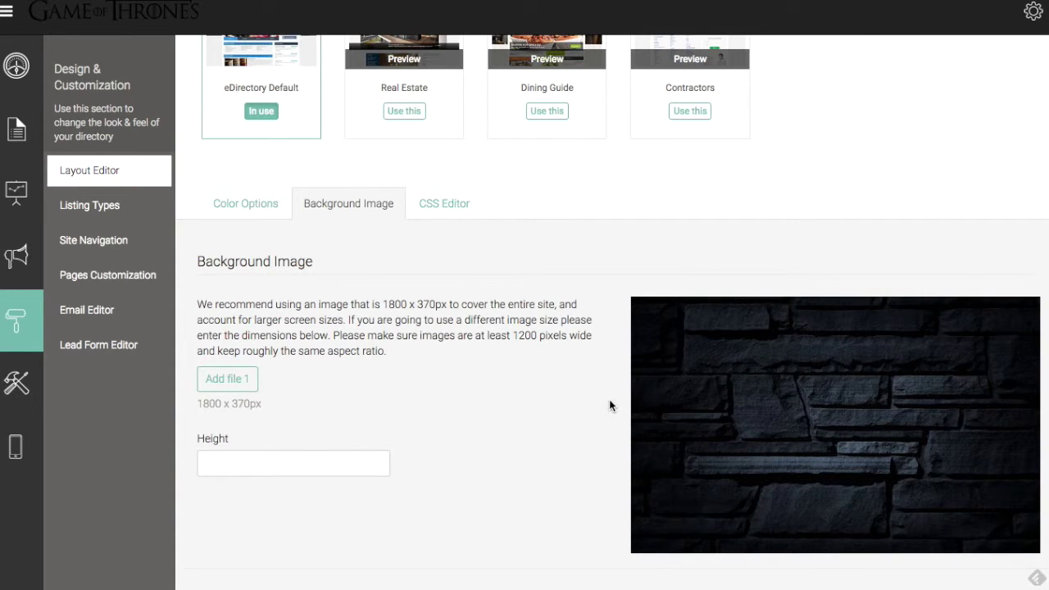
scroll(587, 402, down, 2)
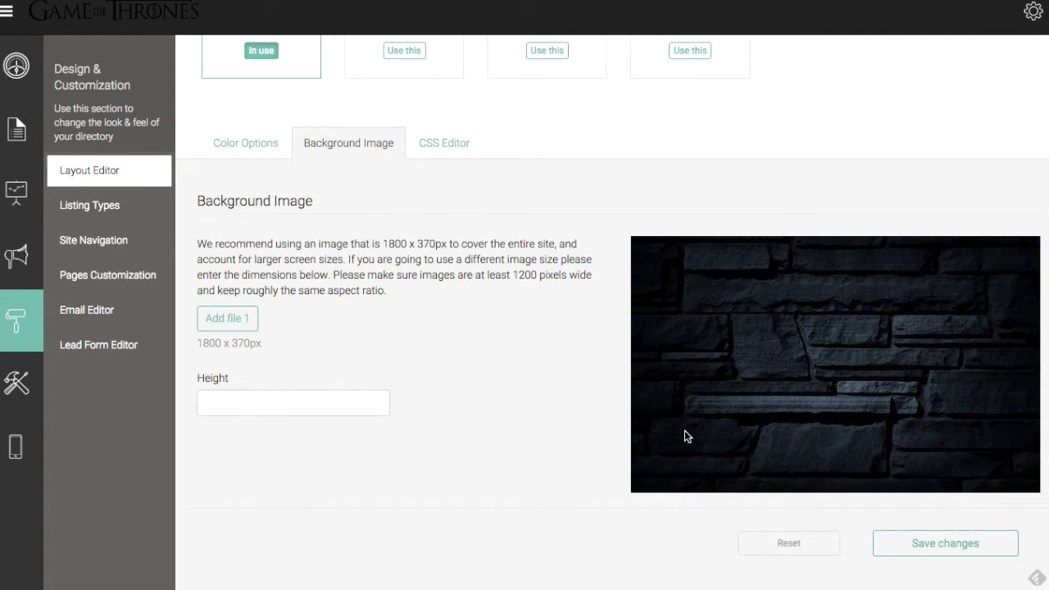
click(948, 558)
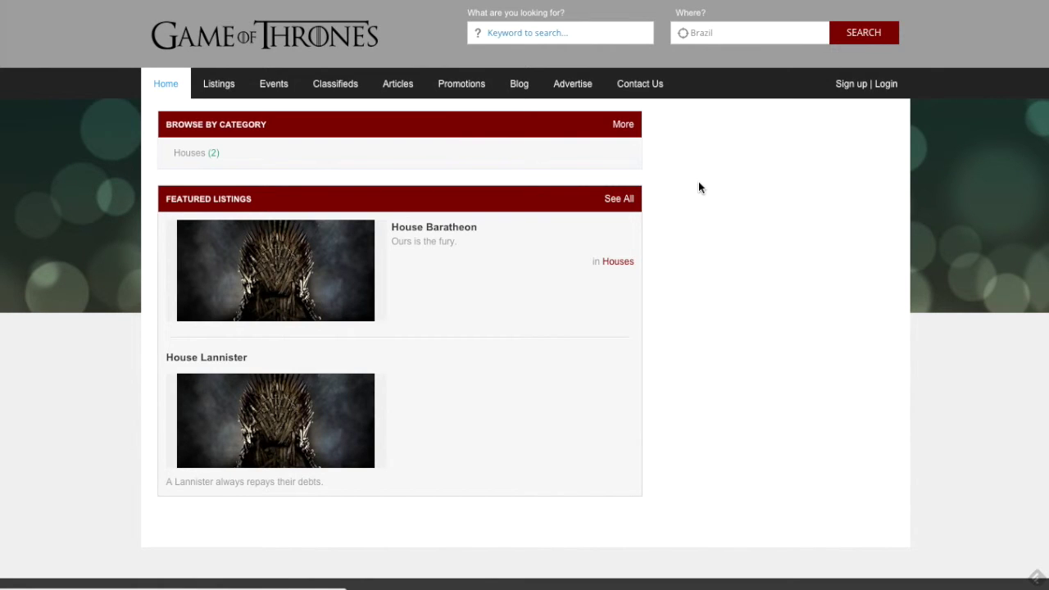
Refresh the public home page and check the background image around the content down to the footer
key(F5)
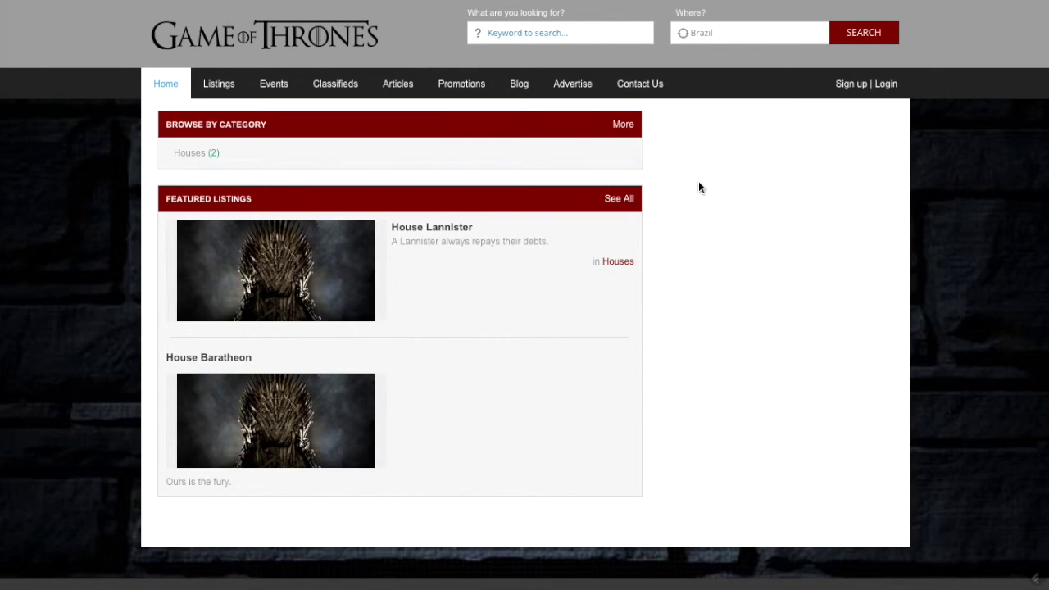
scroll(942, 254, down, 1)
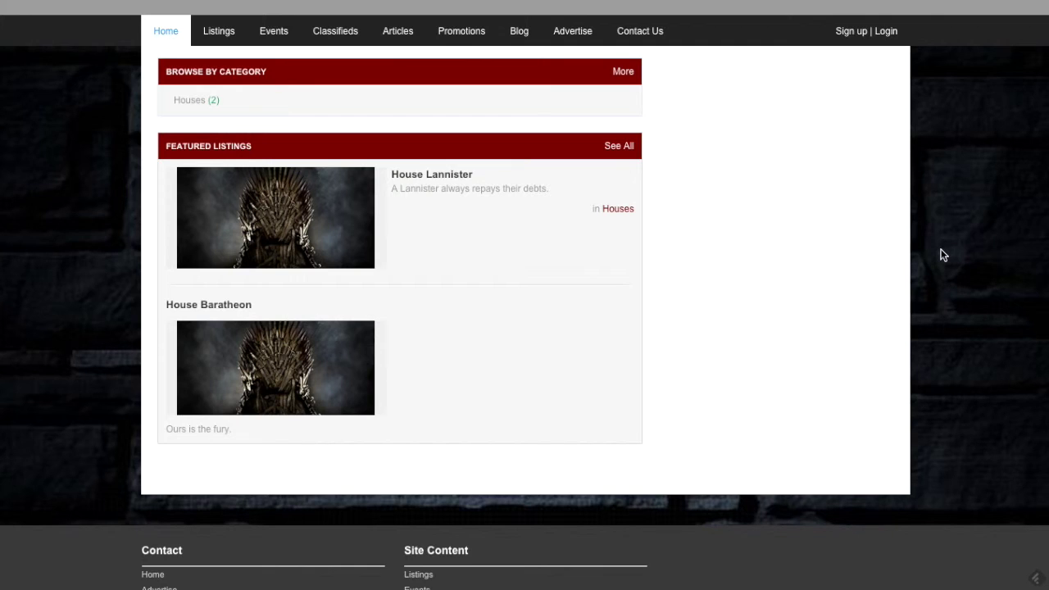
scroll(942, 254, up, 1)
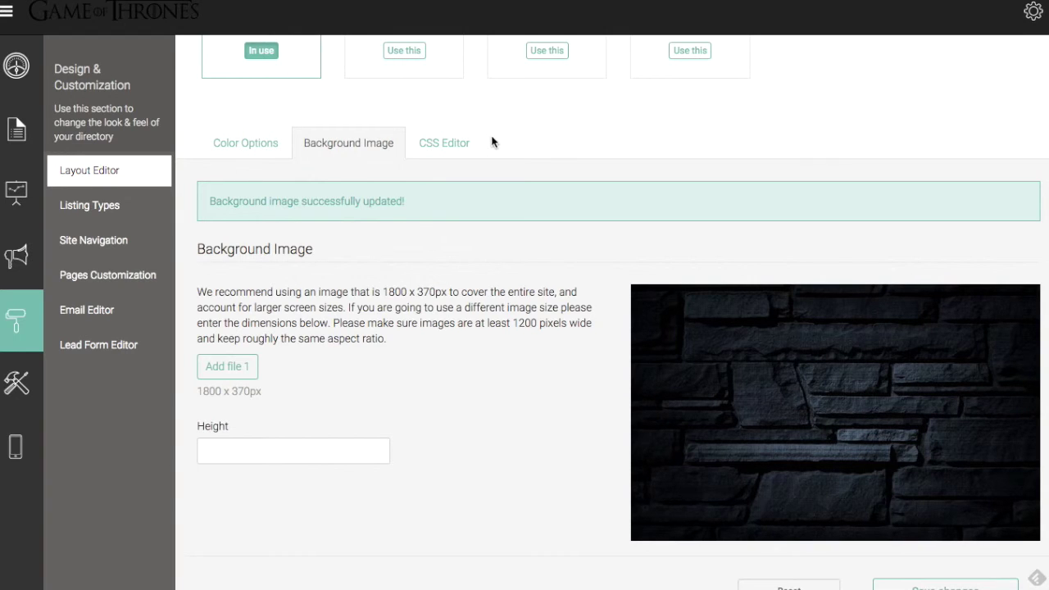
Open the CSS Editor with the plans.css code and look through the list of stylesheets available for editing
click(464, 146)
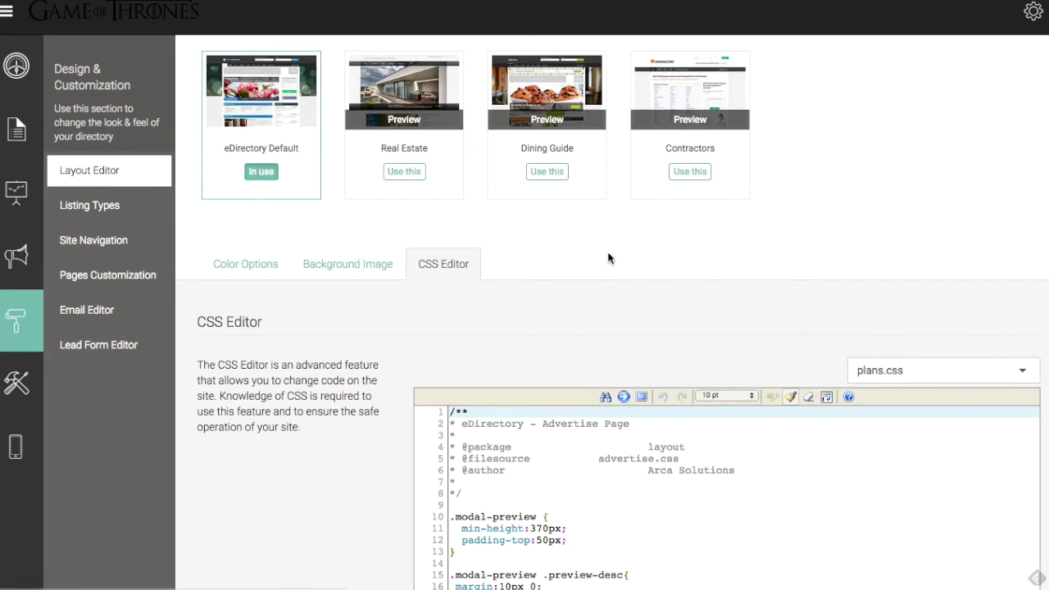
scroll(378, 390, down, 3)
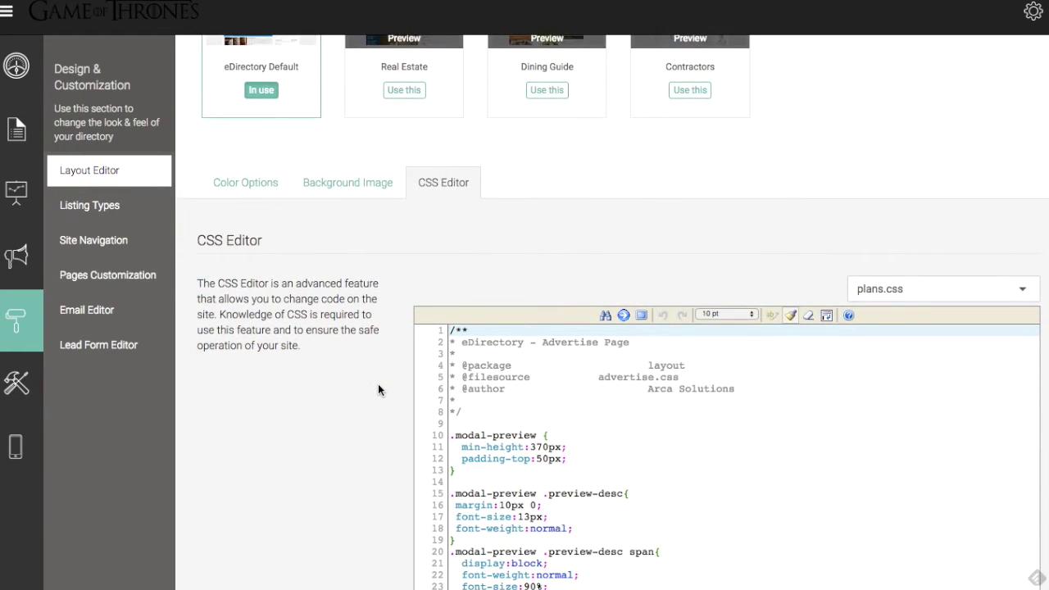
scroll(378, 385, down, 1)
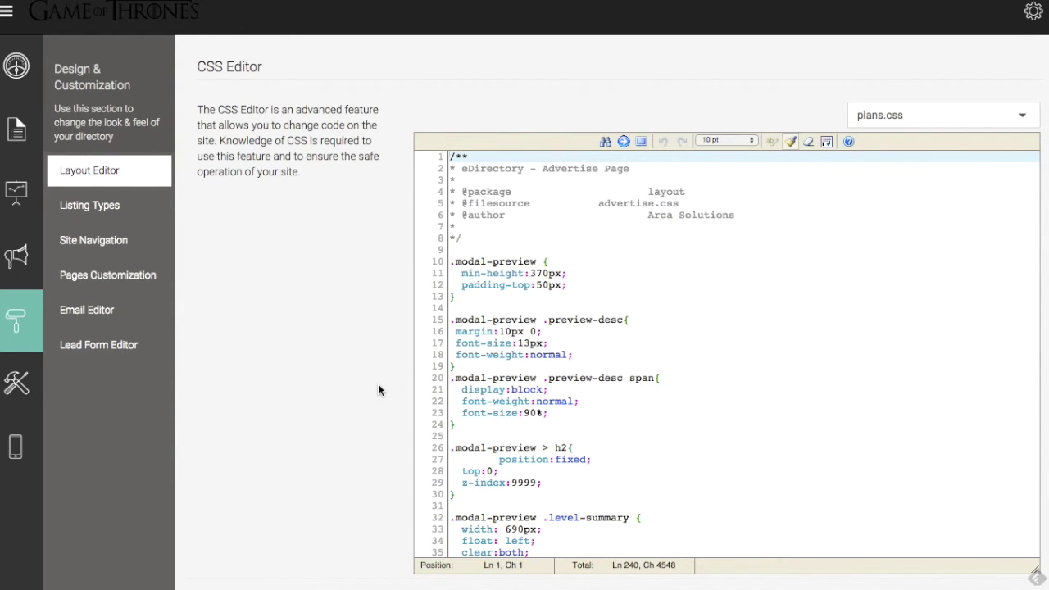
click(1023, 117)
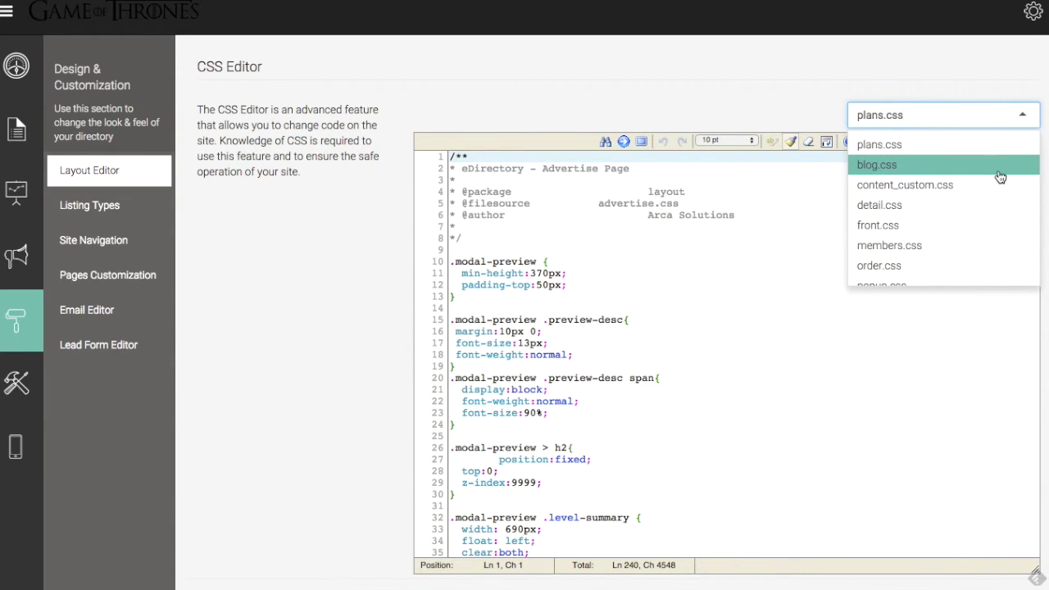
scroll(999, 176, down, 2)
scroll(1000, 175, down, 2)
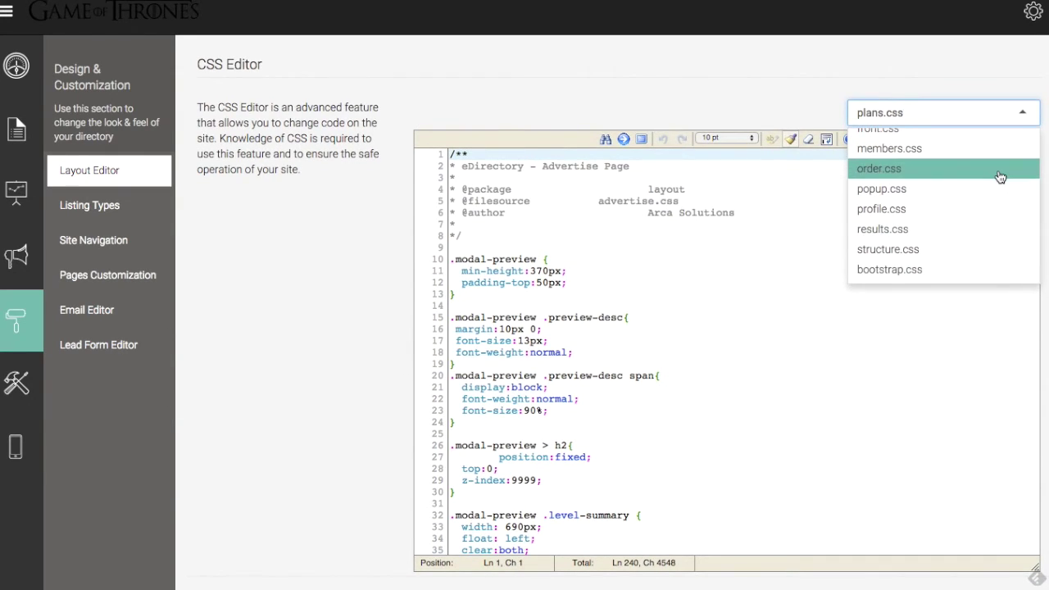
click(732, 79)
Review the CSS Editor page from the end of the code area back up to the theme choices
scroll(399, 204, down, 1)
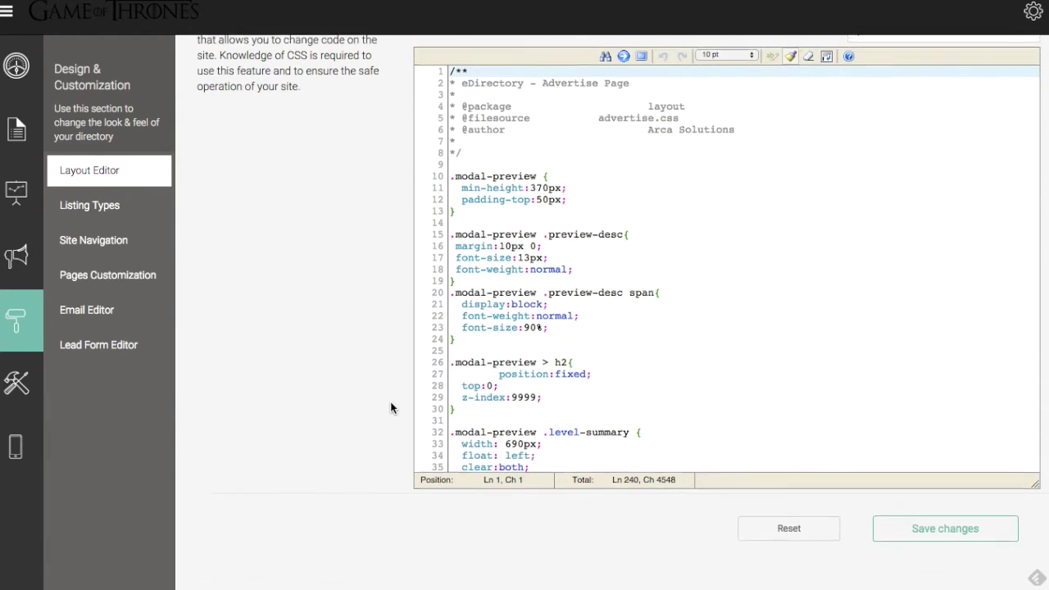
scroll(390, 401, up, 2)
scroll(390, 407, up, 3)
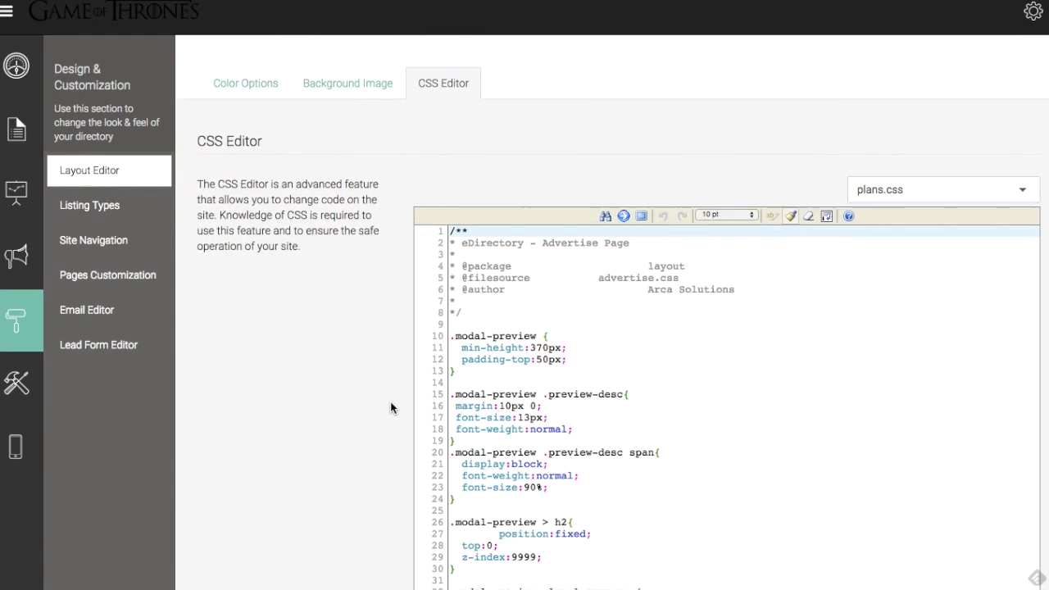
scroll(390, 402, up, 2)
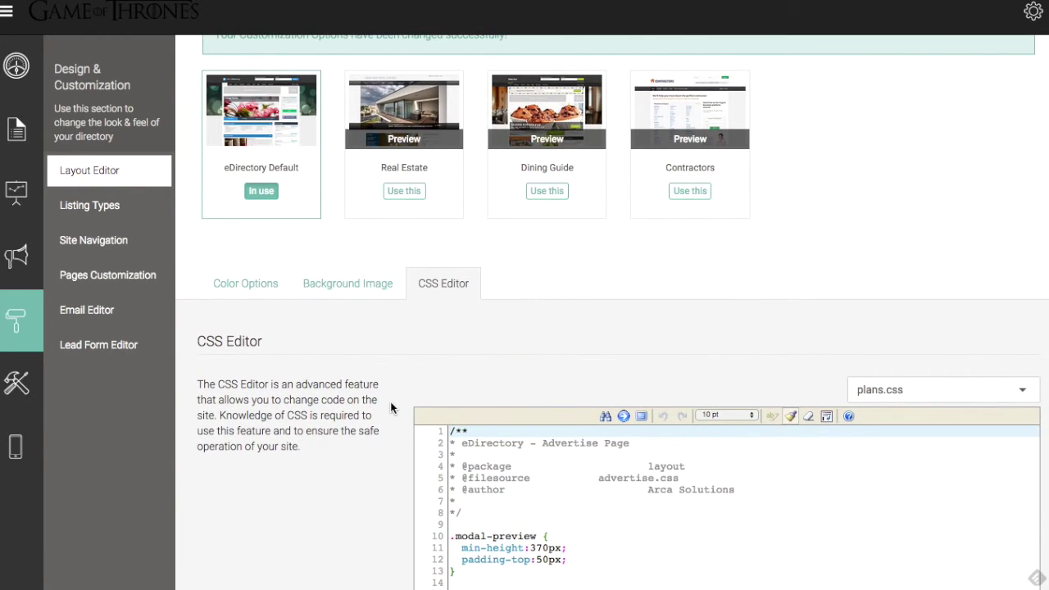
scroll(390, 403, up, 1)
scroll(390, 407, up, 2)
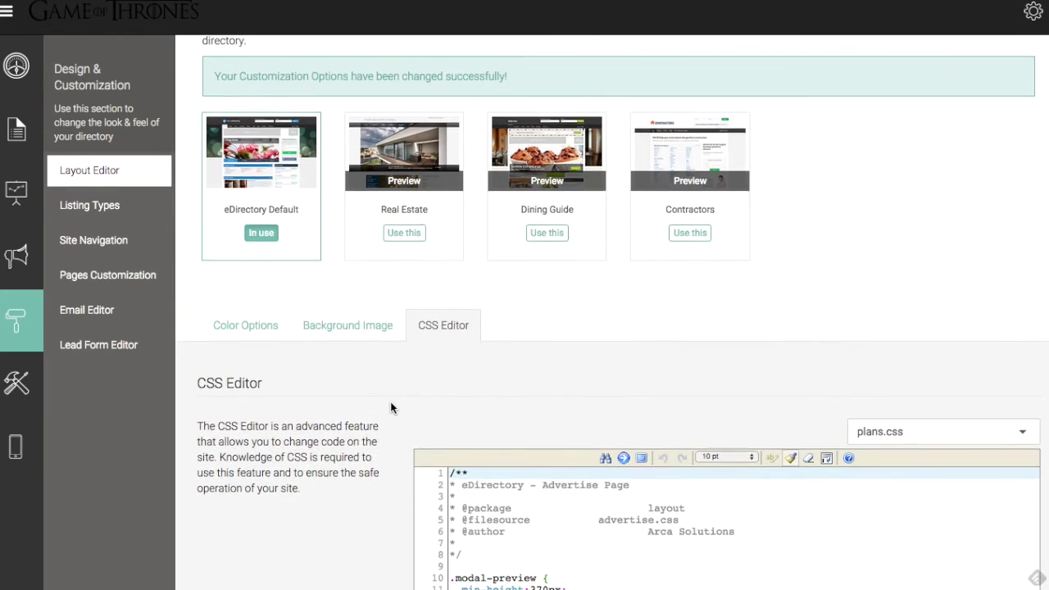
scroll(393, 409, up, 1)
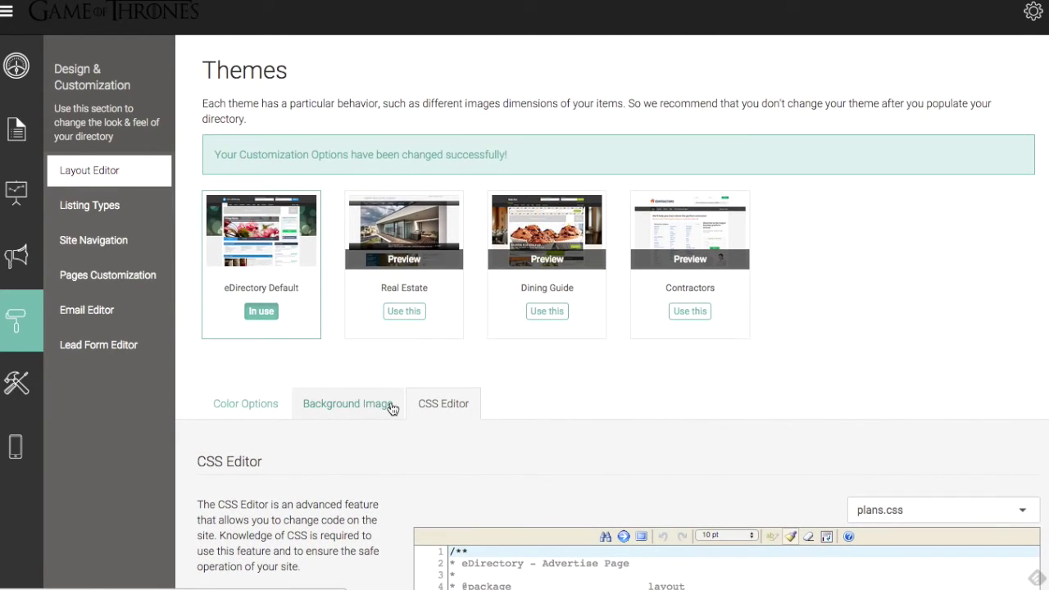